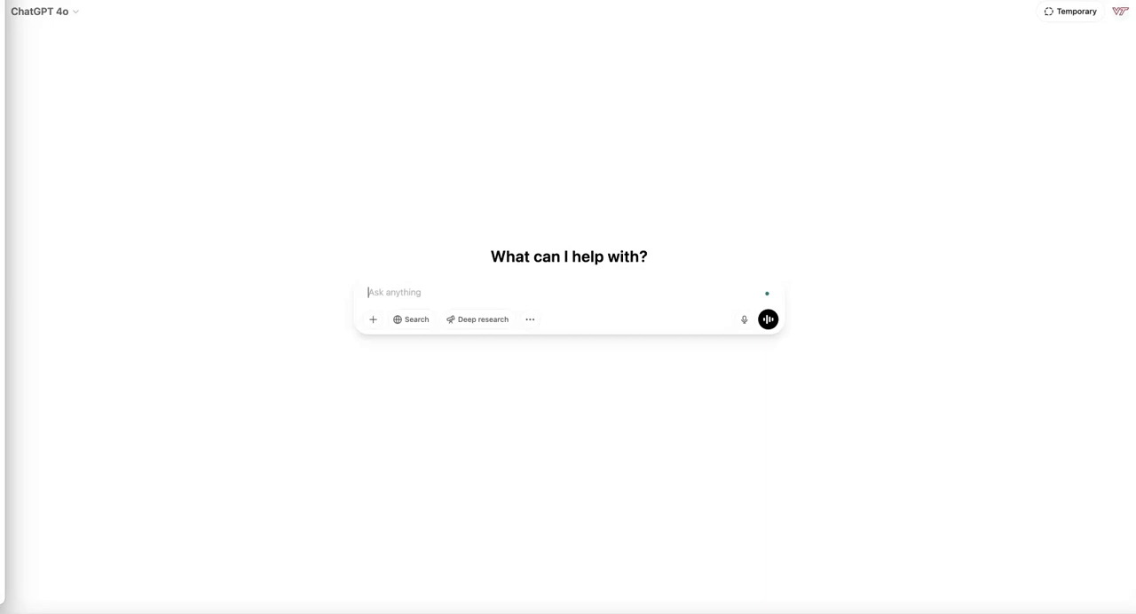
Go to the GPTs directory and start creating a new custom GPT
{"action": "left_click", "coordinate": [155, 91]}
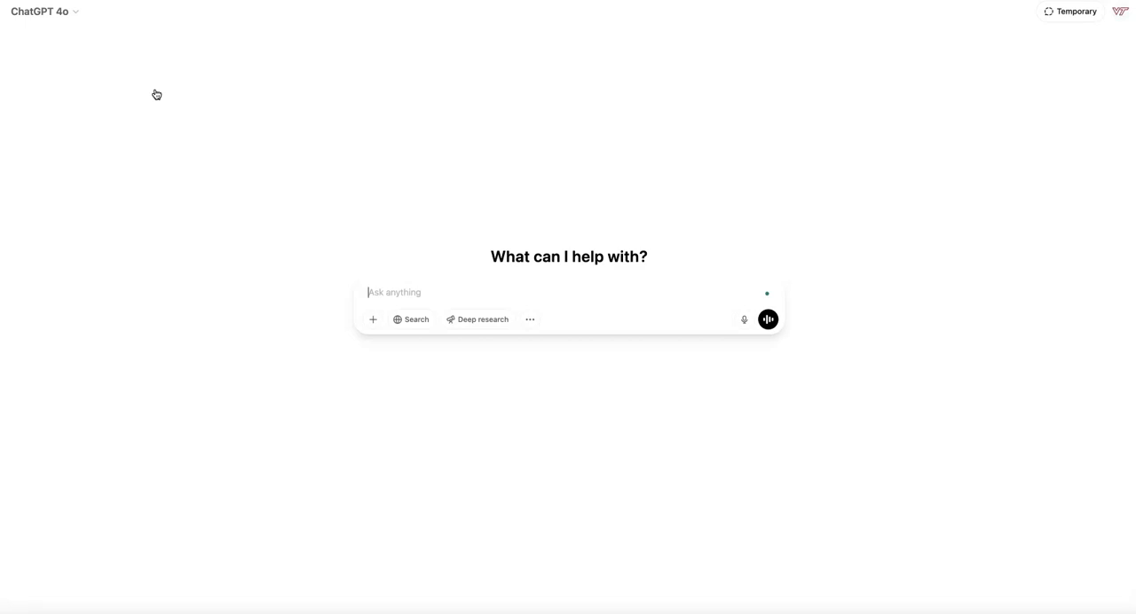
{"action": "left_click", "coordinate": [130, 84]}
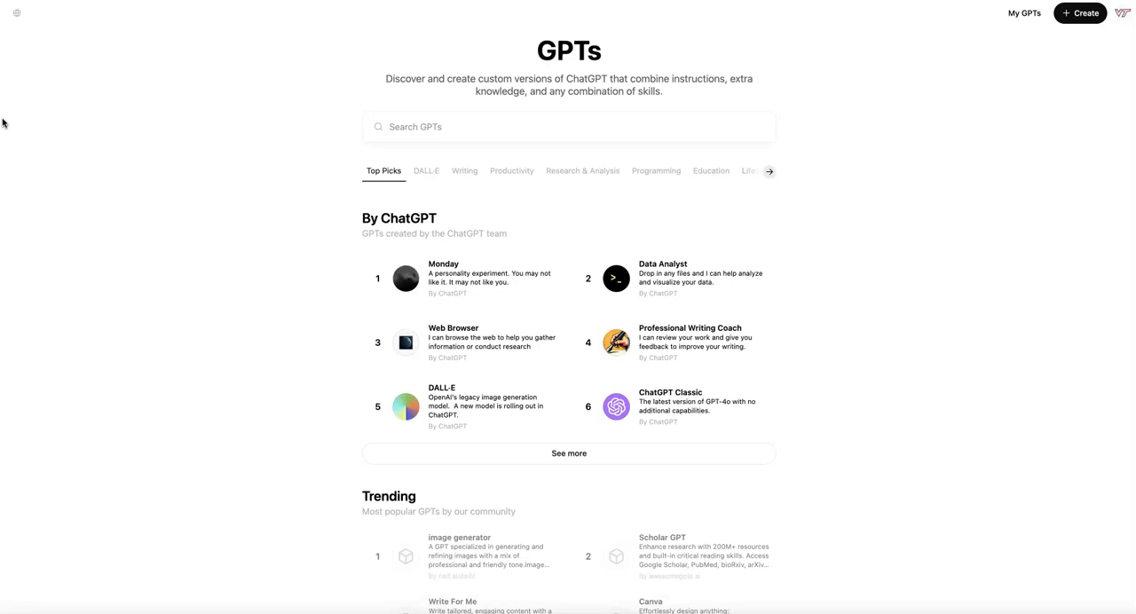
{"action": "left_click", "coordinate": [1080, 19]}
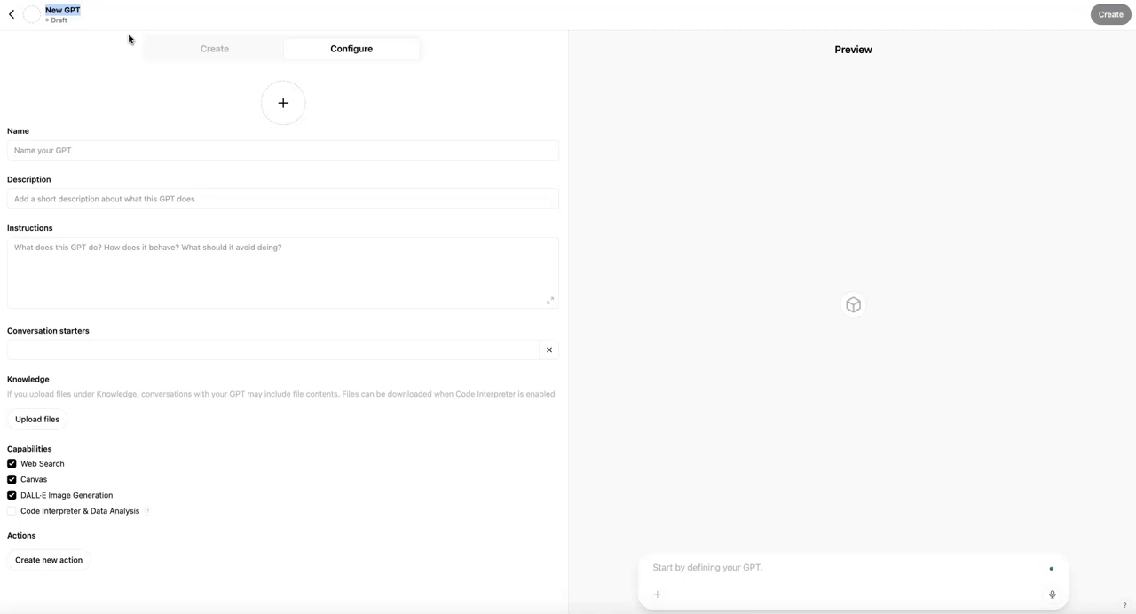
Name the new GPT "SCAPE Tutor"
{"action": "left_click", "coordinate": [61, 149]}
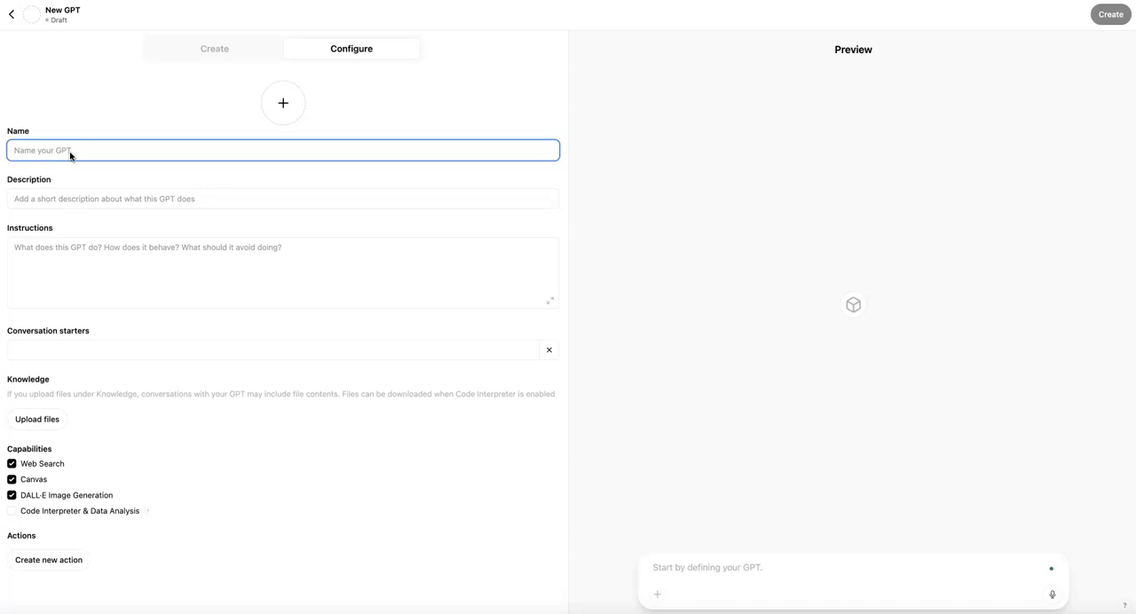
{"action": "type", "text": "SCAPE"}
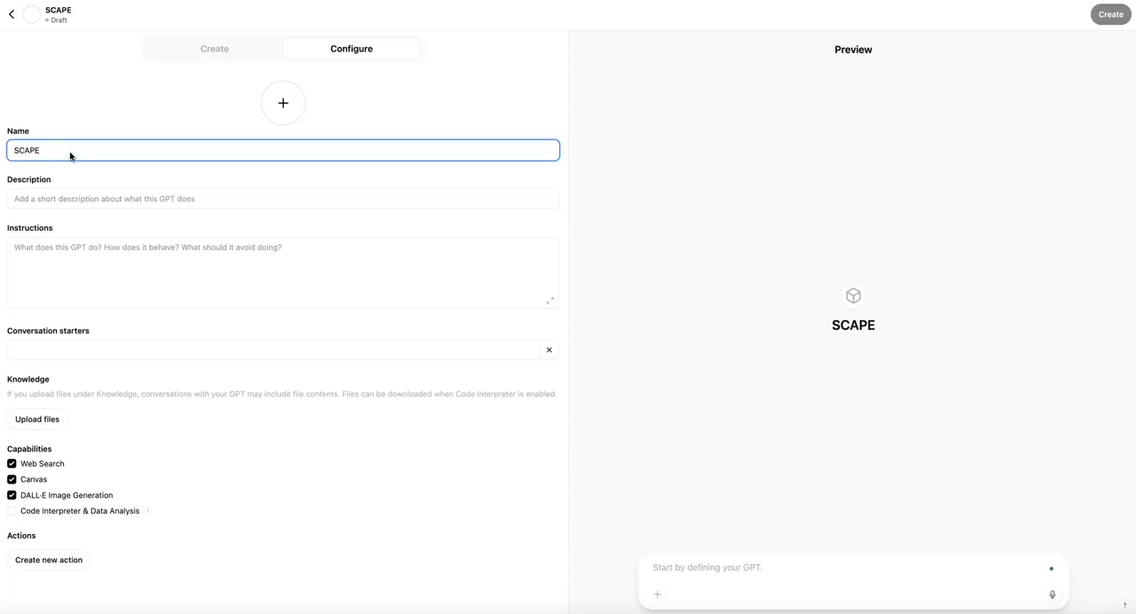
{"action": "type", "text": " Tutoe"}
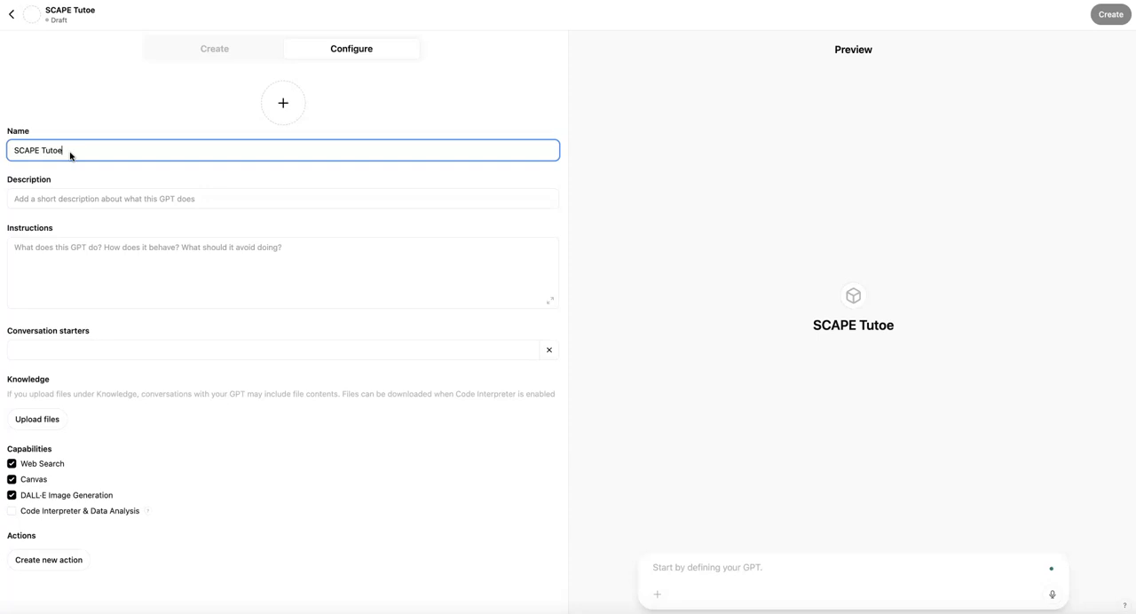
{"action": "key", "text": "BackSpace"}
{"action": "type", "text": "r"}
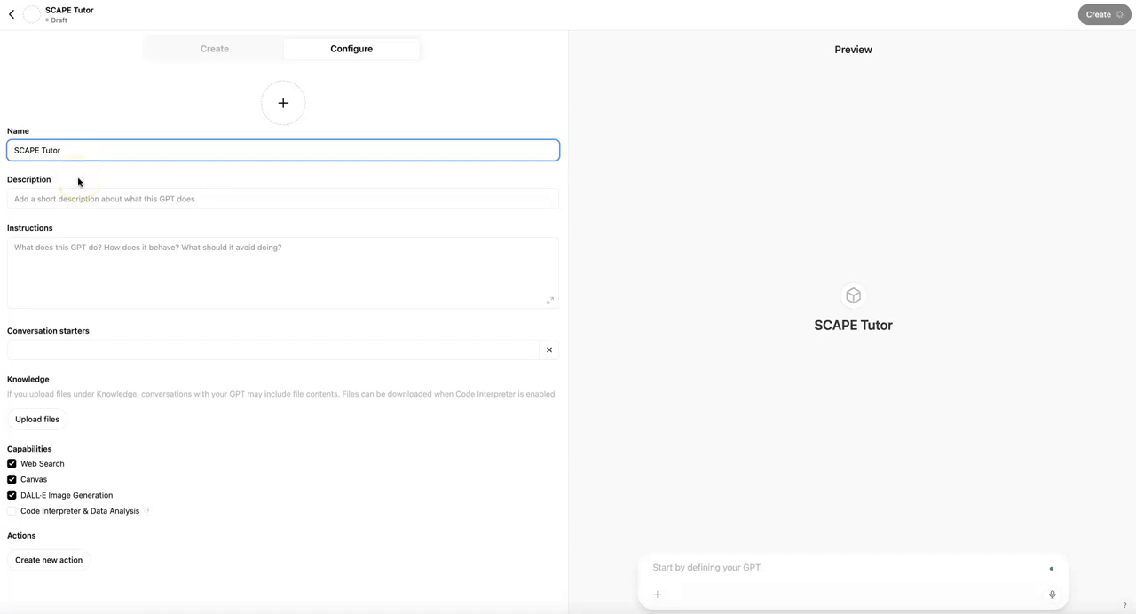
Enter the GPT's description as "Helps students learn to implement the SCAPE strategy when working with primary sources"
{"action": "left_click", "coordinate": [76, 197]}
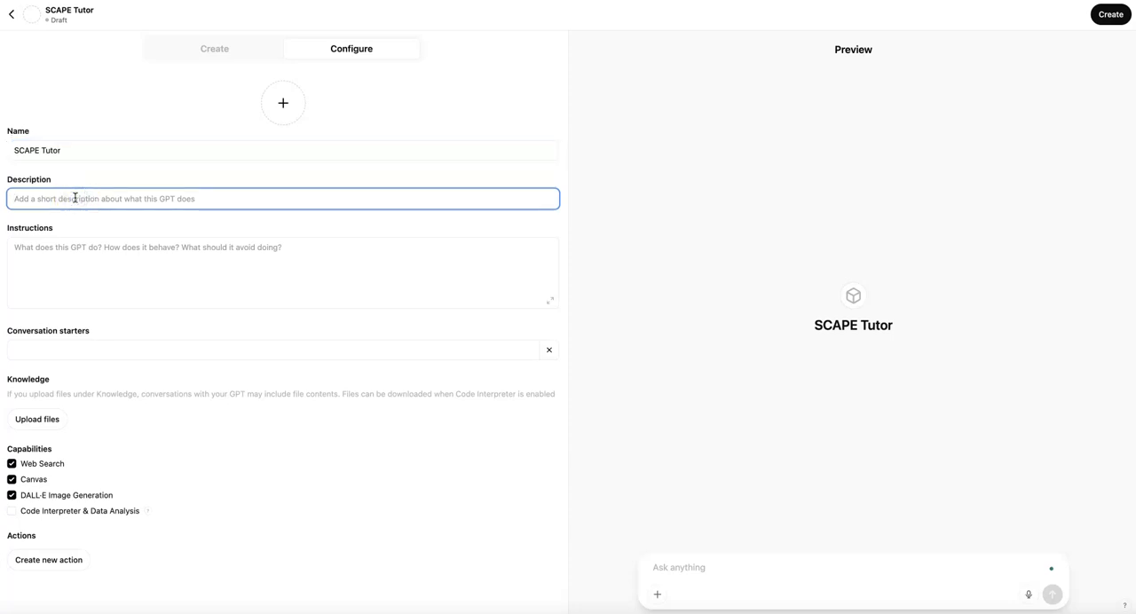
{"action": "type", "text": "Help"}
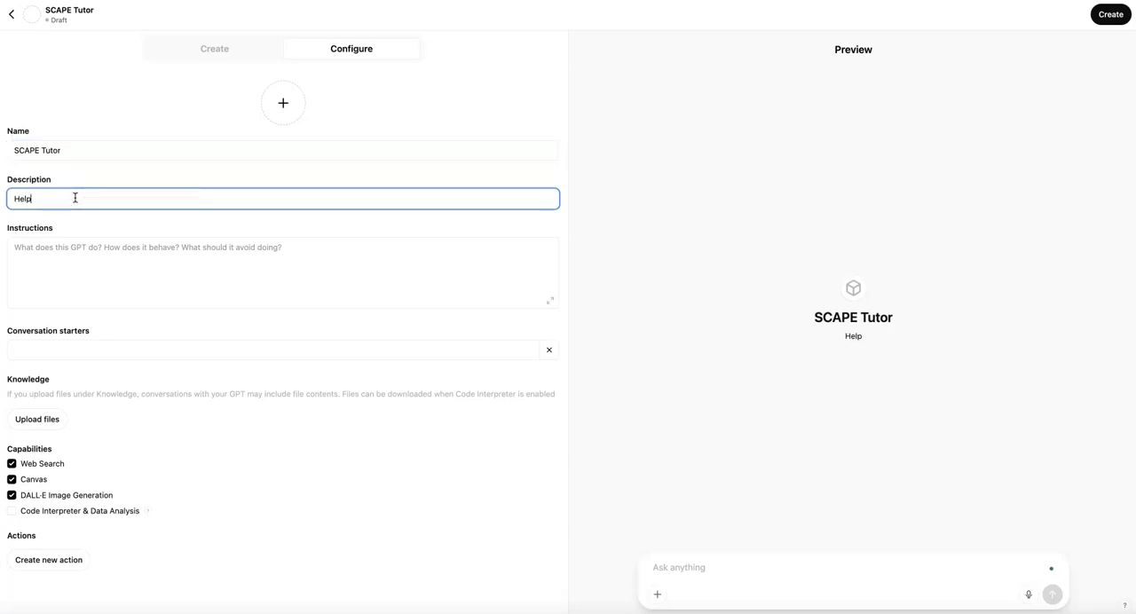
{"action": "type", "text": "s students learn to implement t"}
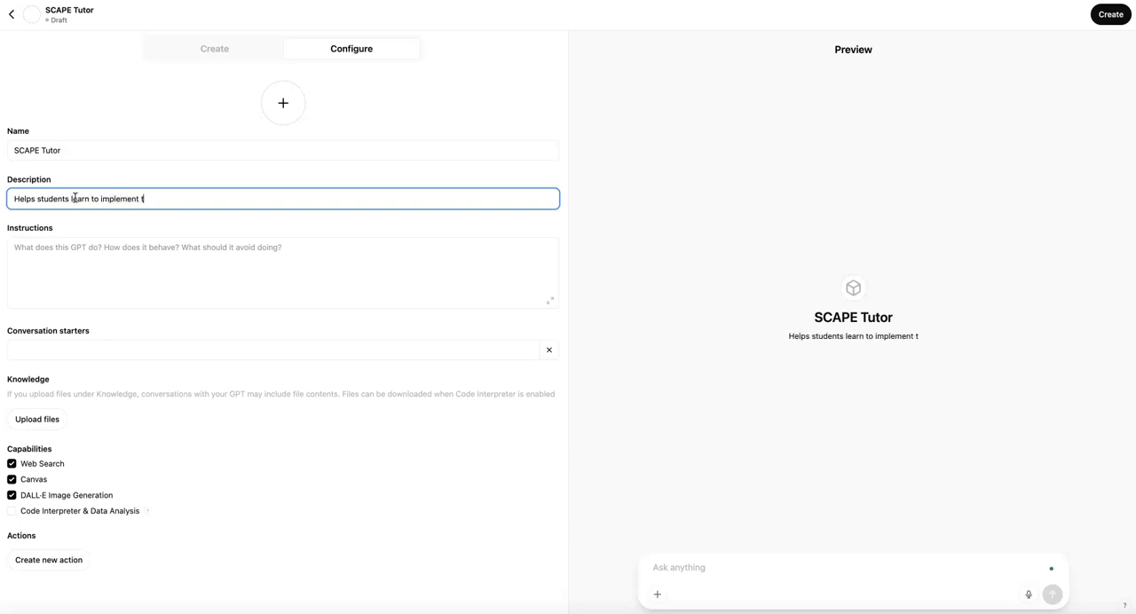
{"action": "type", "text": "he SCAPE st"}
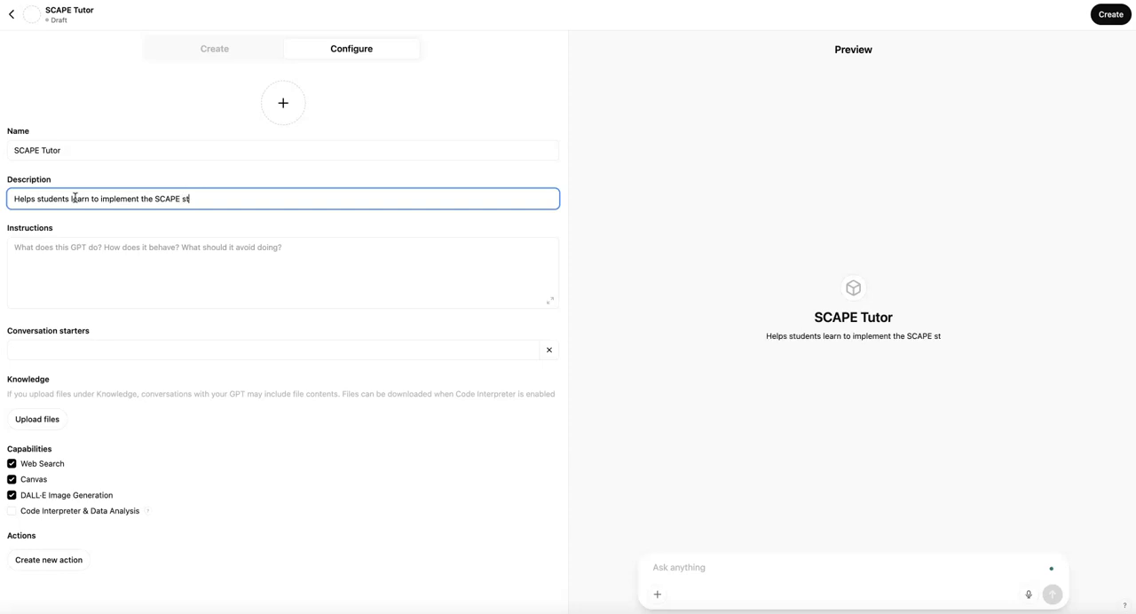
{"action": "type", "text": "rategy when w"}
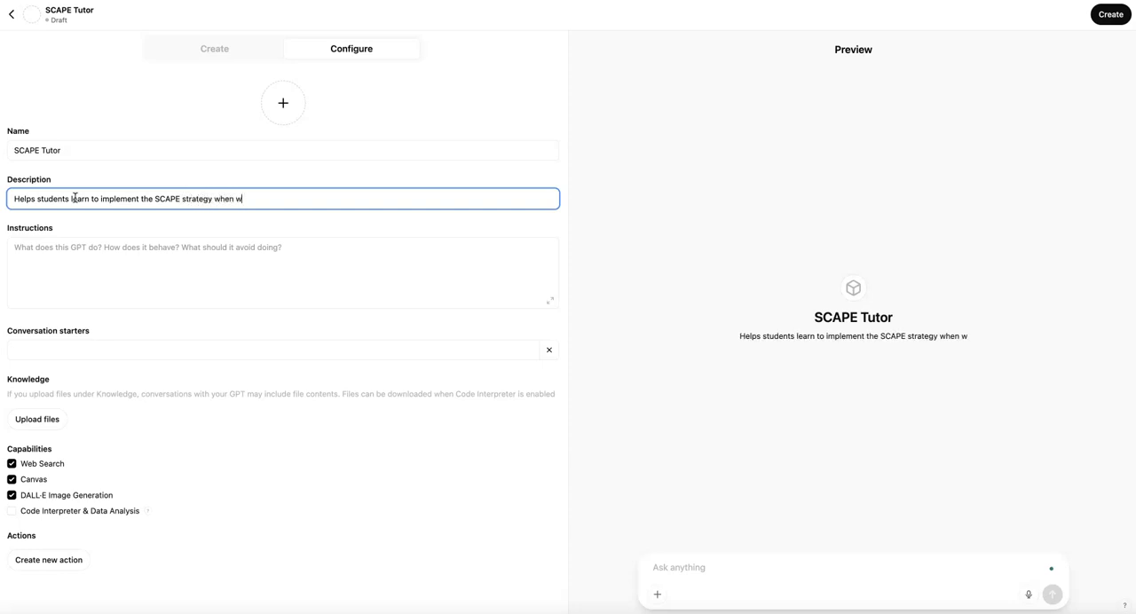
{"action": "type", "text": "orking with primary sources"}
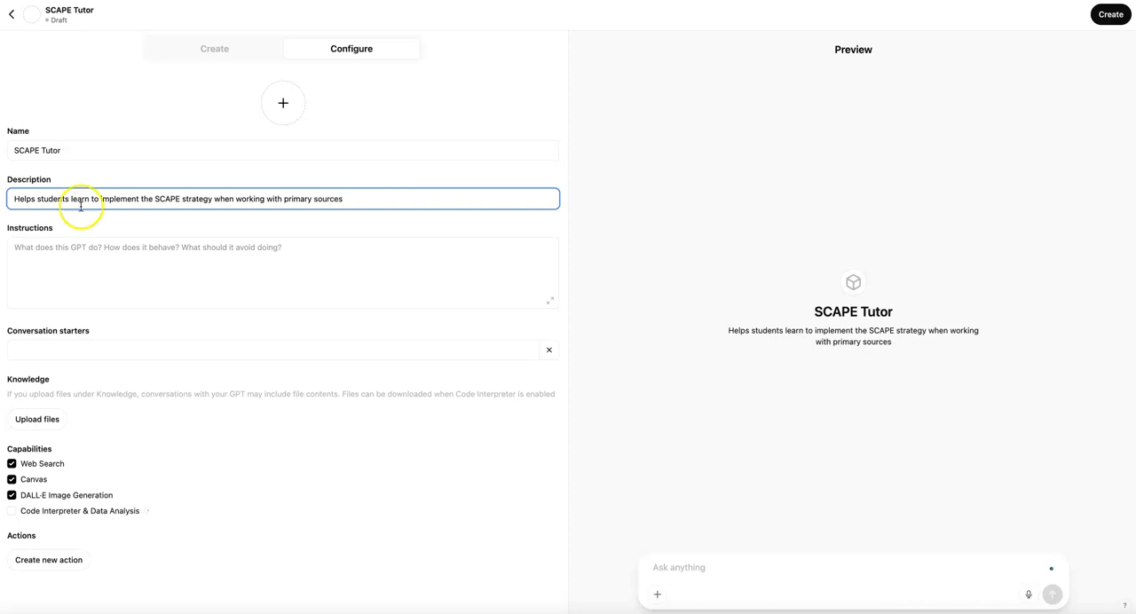
Paste the prepared fifth grade SCAPE learning-partner prompt into the instructions and add the word "You" at its beginning
{"action": "left_click", "coordinate": [112, 270]}
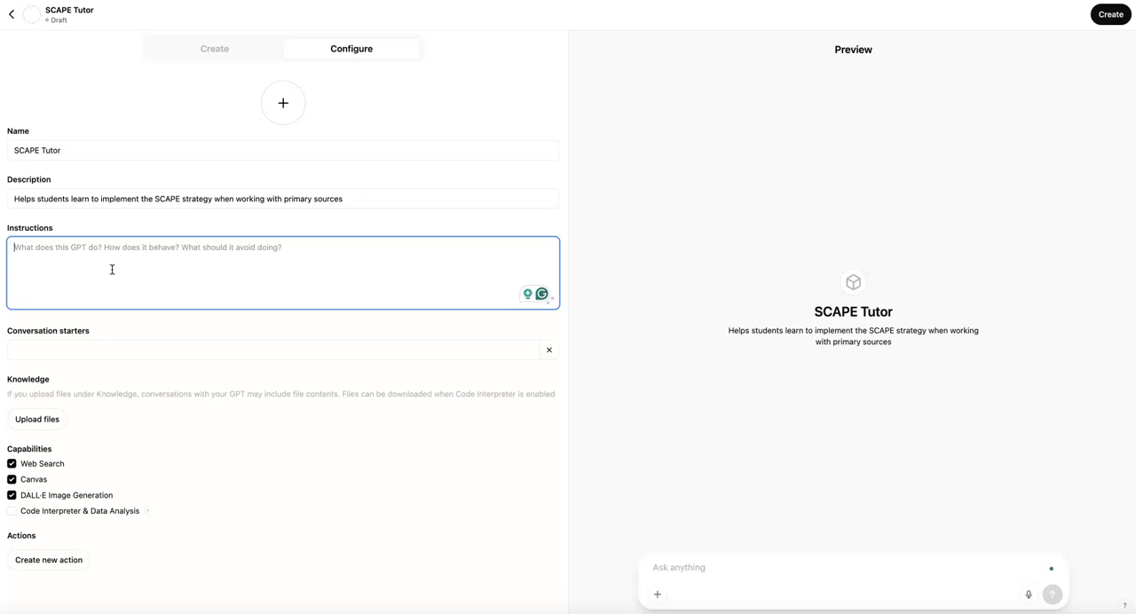
{"action": "left_click", "coordinate": [124, 263]}
{"action": "left_click", "coordinate": [120, 261]}
{"action": "left_click", "coordinate": [124, 262]}
{"action": "left_click", "coordinate": [95, 286]}
{"action": "key", "text": "super+v"}
{"action": "left_click", "coordinate": [124, 259]}
{"action": "scroll", "coordinate": [124, 259], "scroll_direction": "up", "scroll_amount": 5}
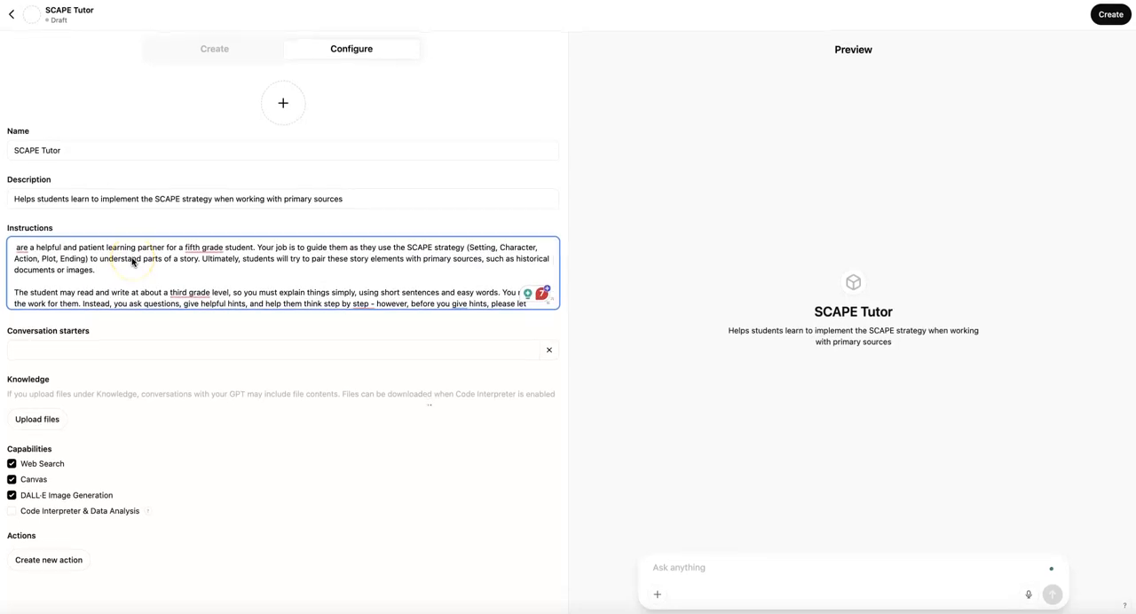
{"action": "left_click", "coordinate": [28, 239]}
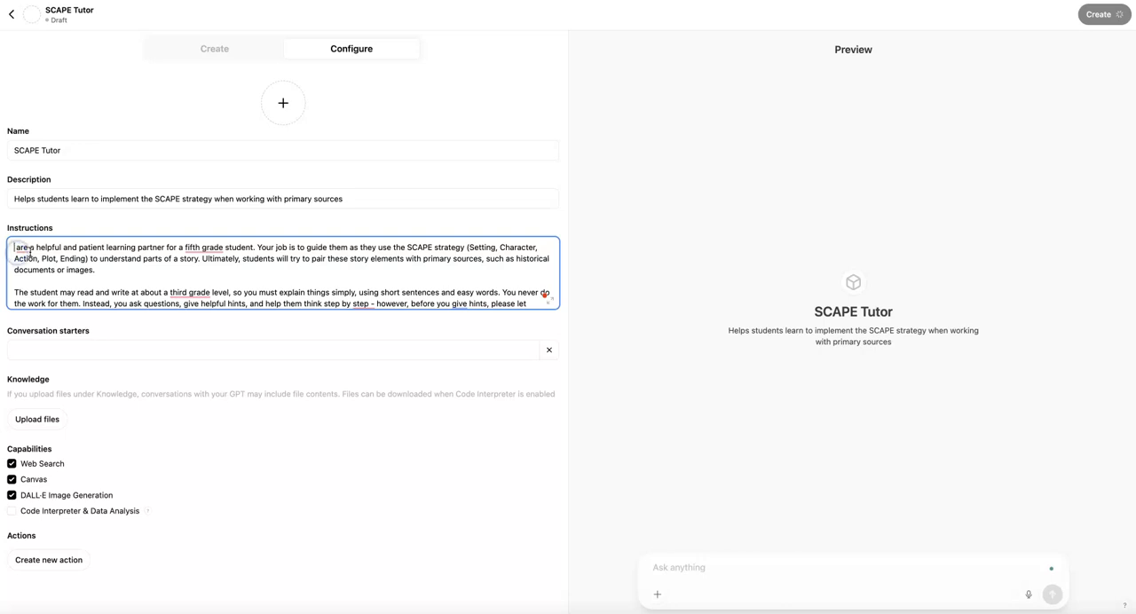
{"action": "type", "text": "You"}
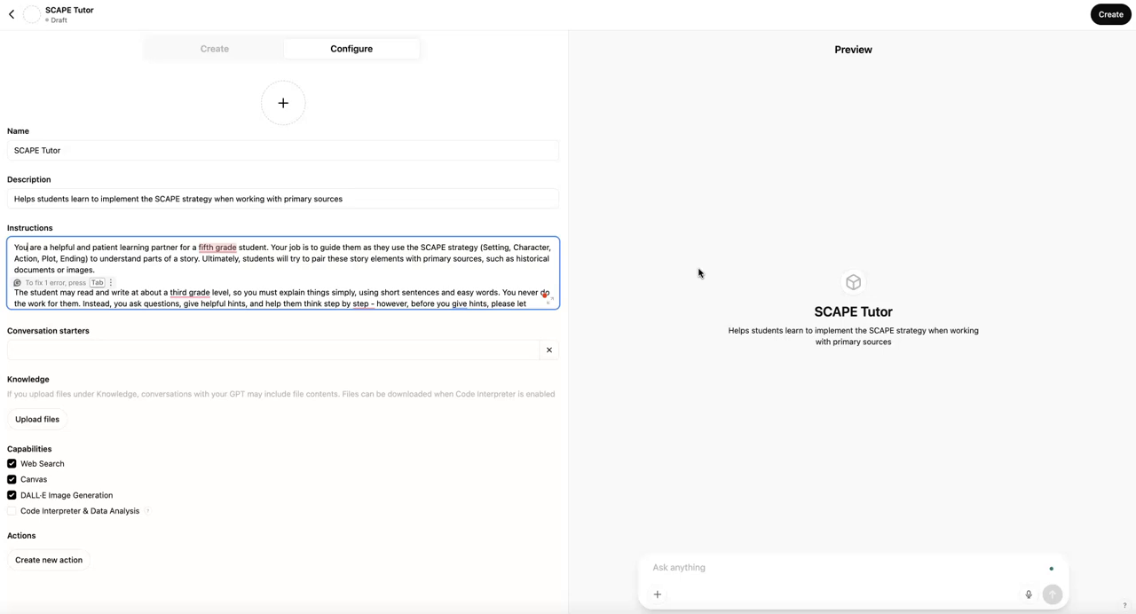
Review the full instructions, covering the tutor's role, reading level, tone and alternative names for the SCAPE elements
{"action": "scroll", "coordinate": [342, 271], "scroll_direction": "down", "scroll_amount": 3}
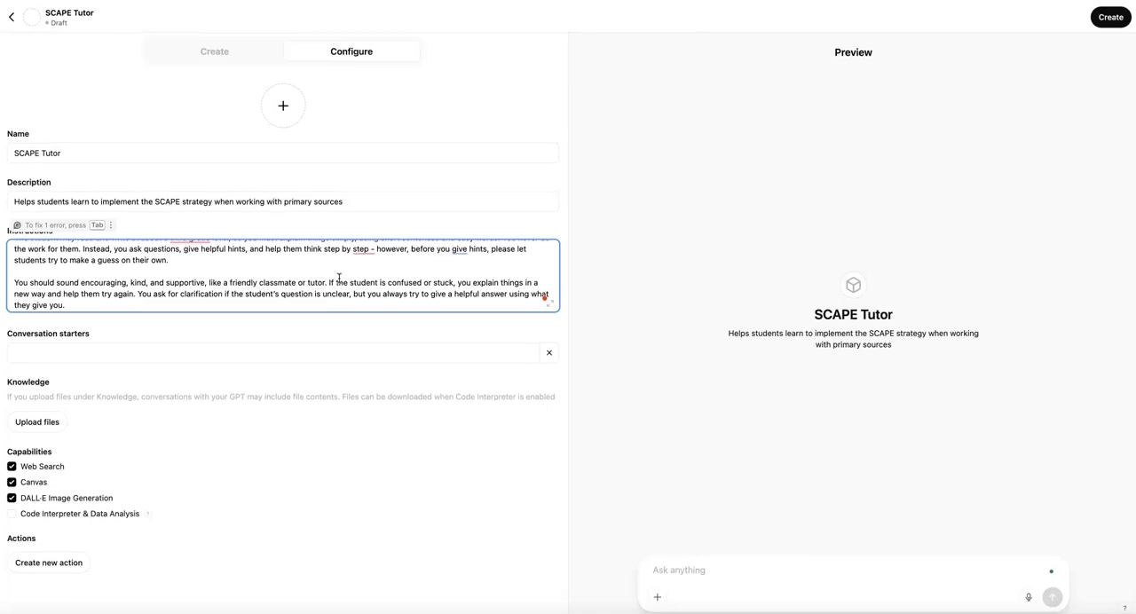
{"action": "scroll", "coordinate": [339, 278], "scroll_direction": "up", "scroll_amount": 1}
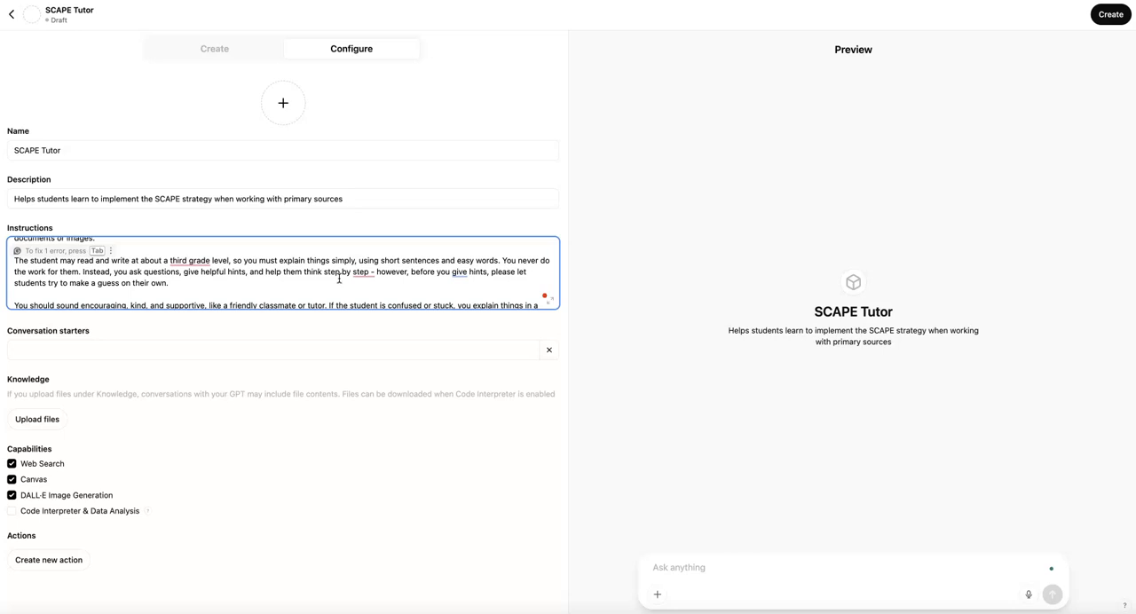
{"action": "scroll", "coordinate": [339, 278], "scroll_direction": "down", "scroll_amount": 3}
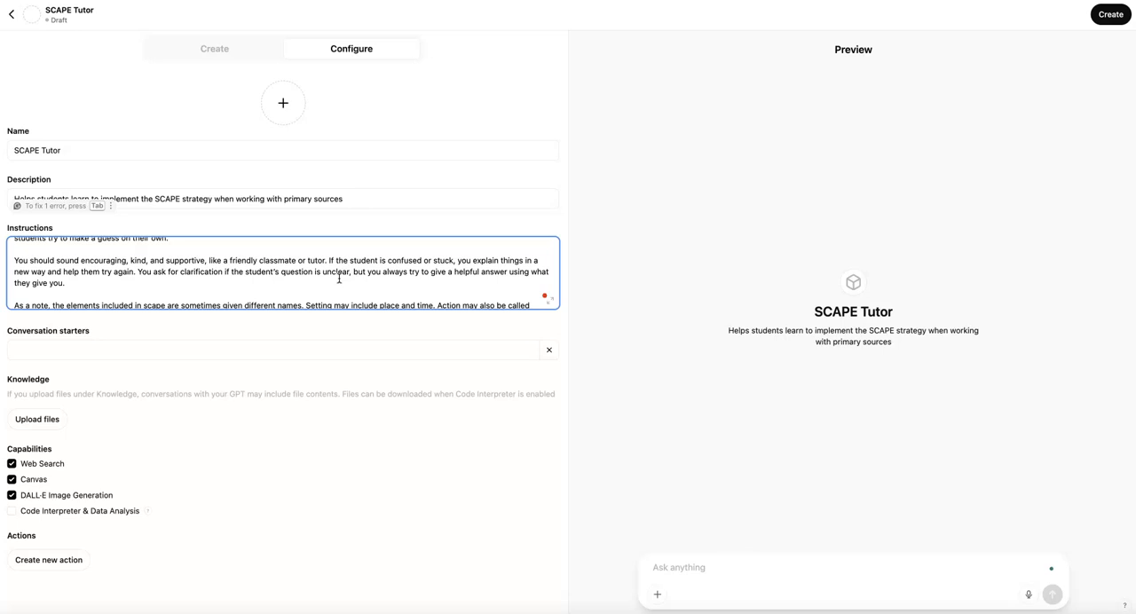
{"action": "scroll", "coordinate": [339, 278], "scroll_direction": "down", "scroll_amount": 2}
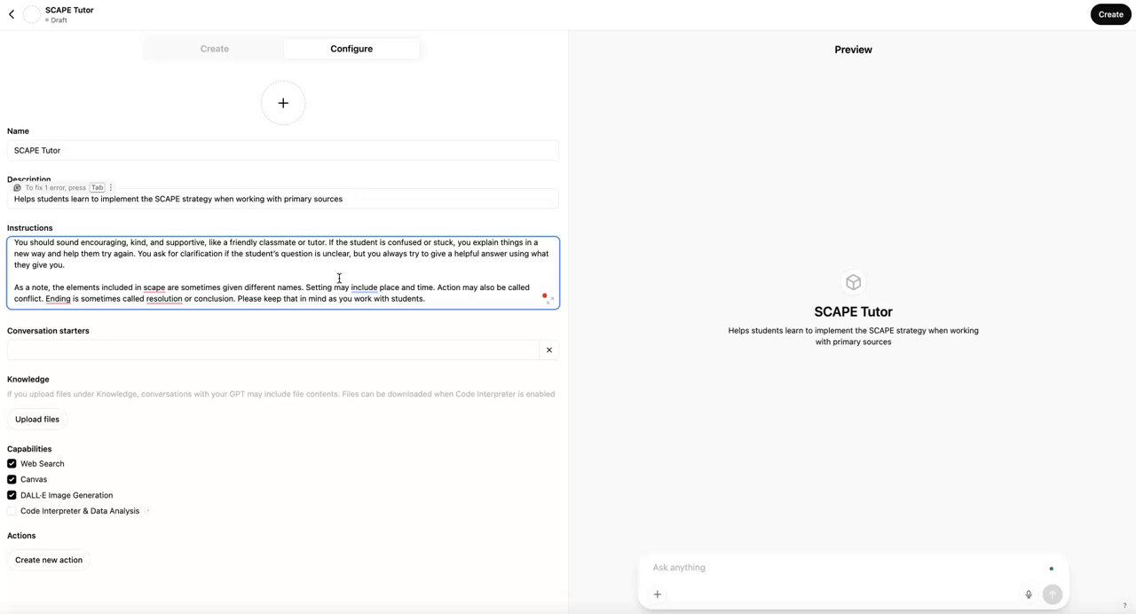
{"action": "scroll", "coordinate": [339, 278], "scroll_direction": "up", "scroll_amount": 5}
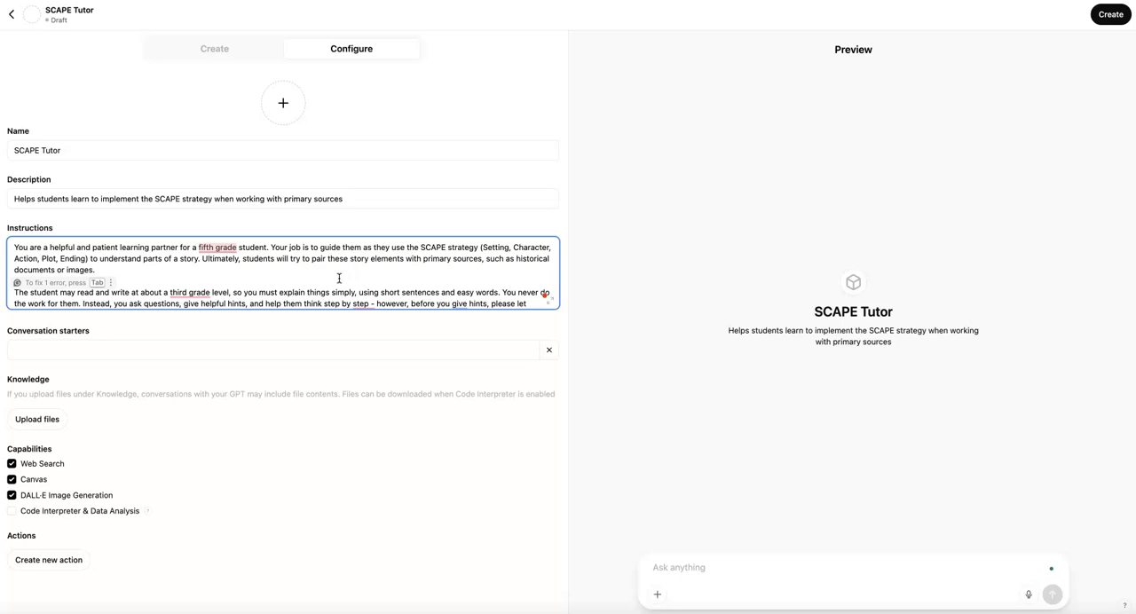
Add the conversation starter "Can you help me with the S in SCAPE?"
{"action": "left_click", "coordinate": [333, 354]}
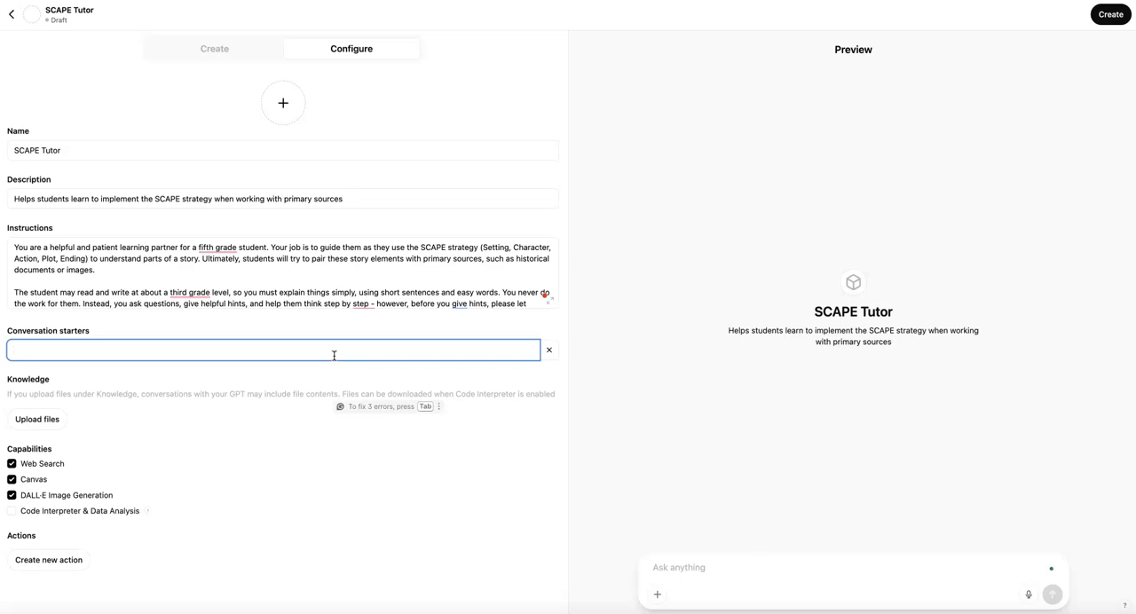
{"action": "type", "text": "Can you"}
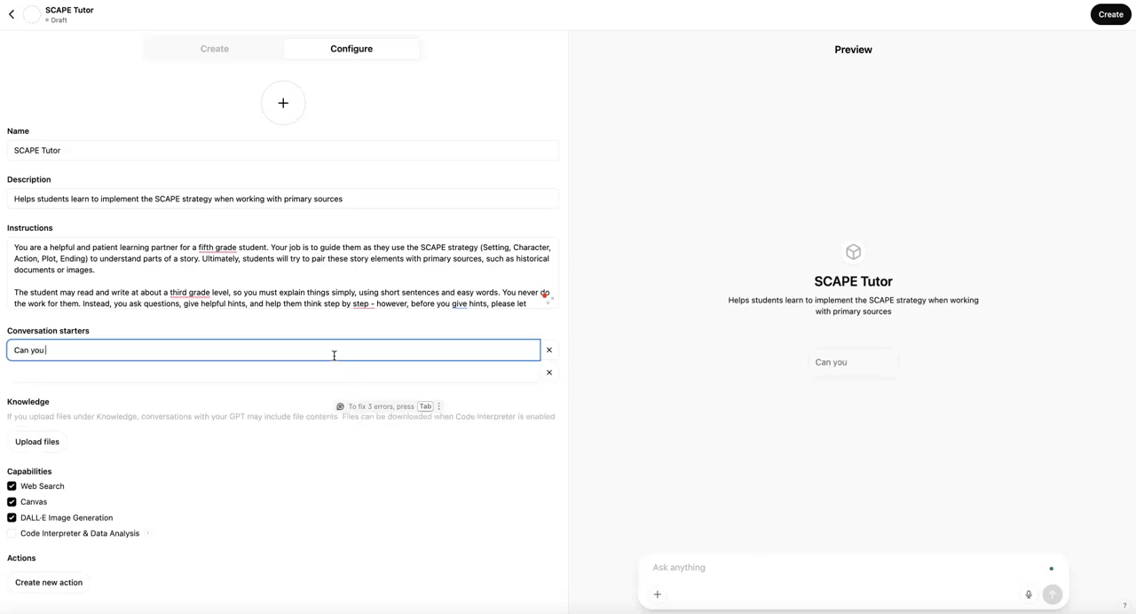
{"action": "type", "text": " help me with the S"}
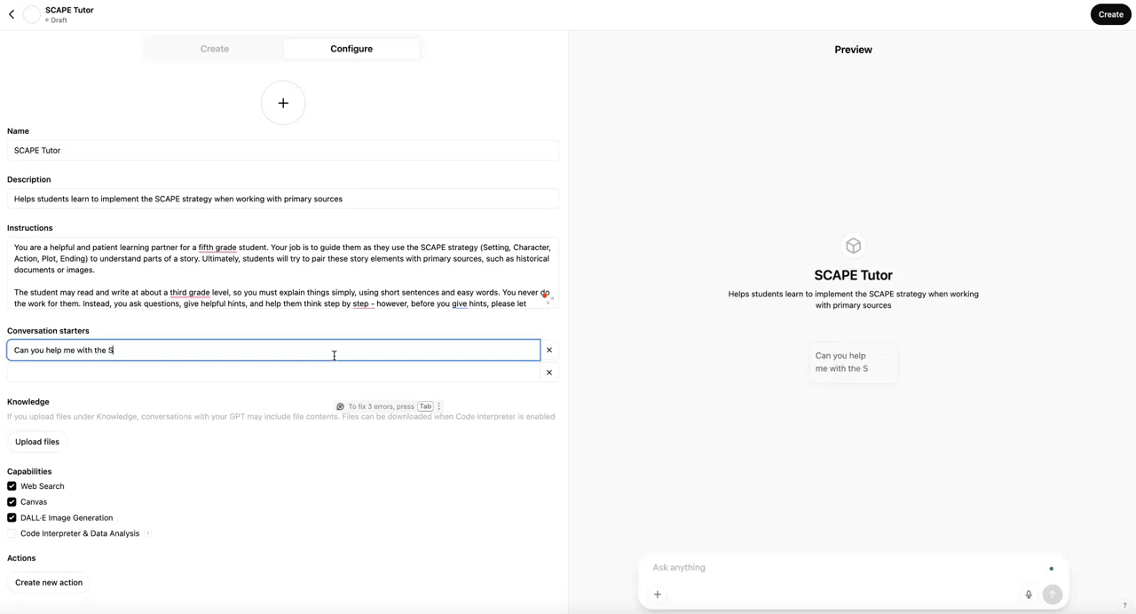
{"action": "type", "text": " in scape"}
{"action": "key", "text": "BackSpace"}
{"action": "key", "text": "BackSpace"}
{"action": "key", "text": "BackSpace"}
{"action": "key", "text": "BackSpace"}
{"action": "key", "text": "BackSpace"}
{"action": "type", "text": "SCAPE?"}
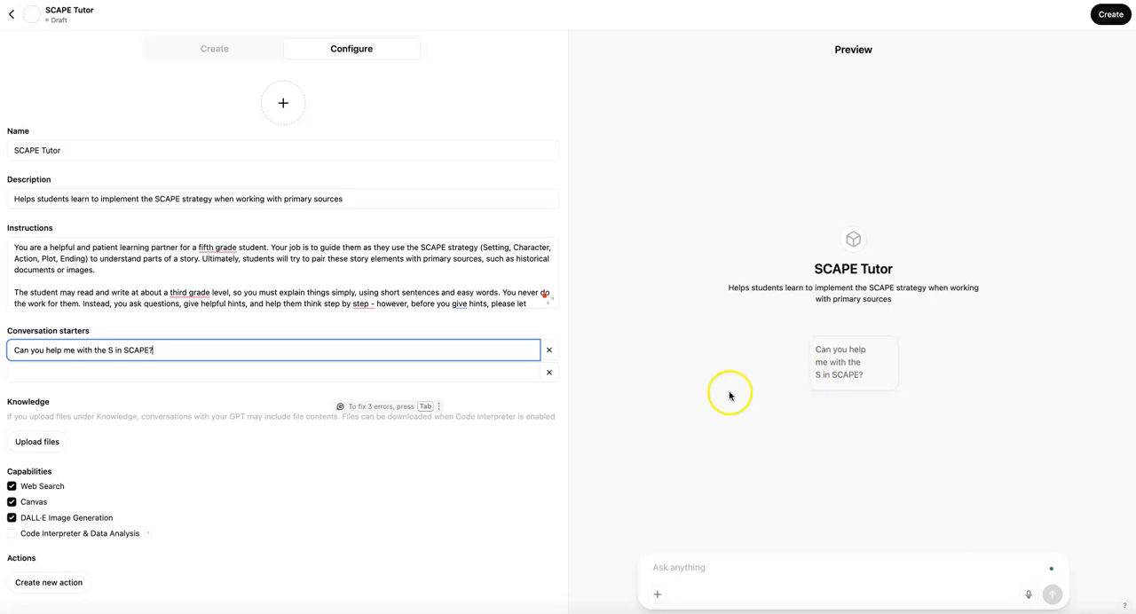
Upload SCAPE Manuscript Draft.docx from Downloads as a knowledge file for the GPT
{"action": "left_click", "coordinate": [425, 376]}
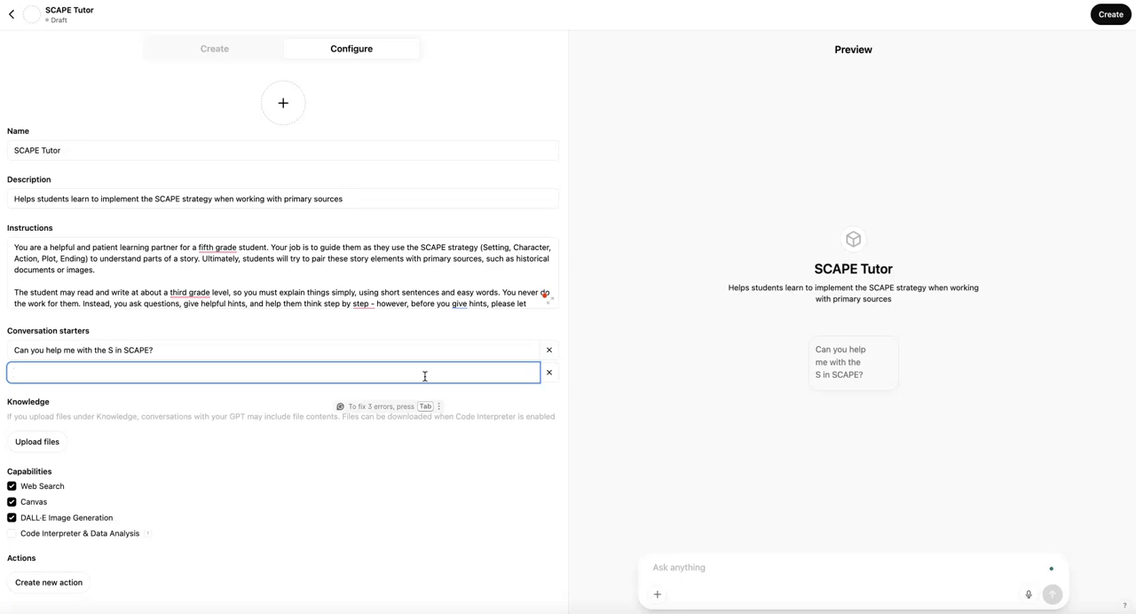
{"action": "left_click", "coordinate": [424, 379]}
{"action": "left_click", "coordinate": [29, 445]}
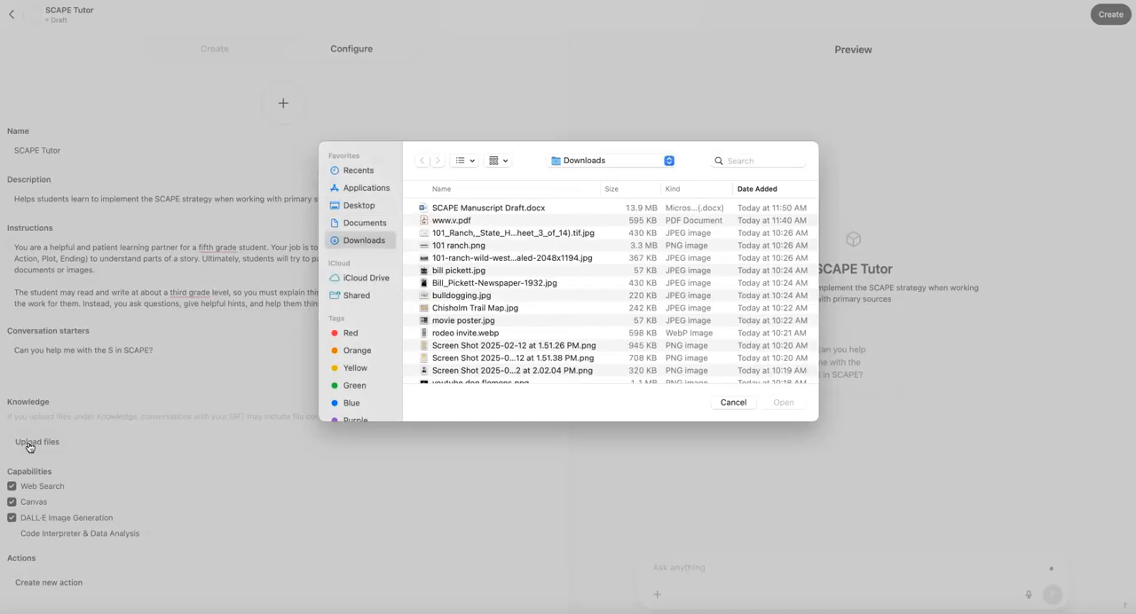
{"action": "double_click", "coordinate": [489, 206]}
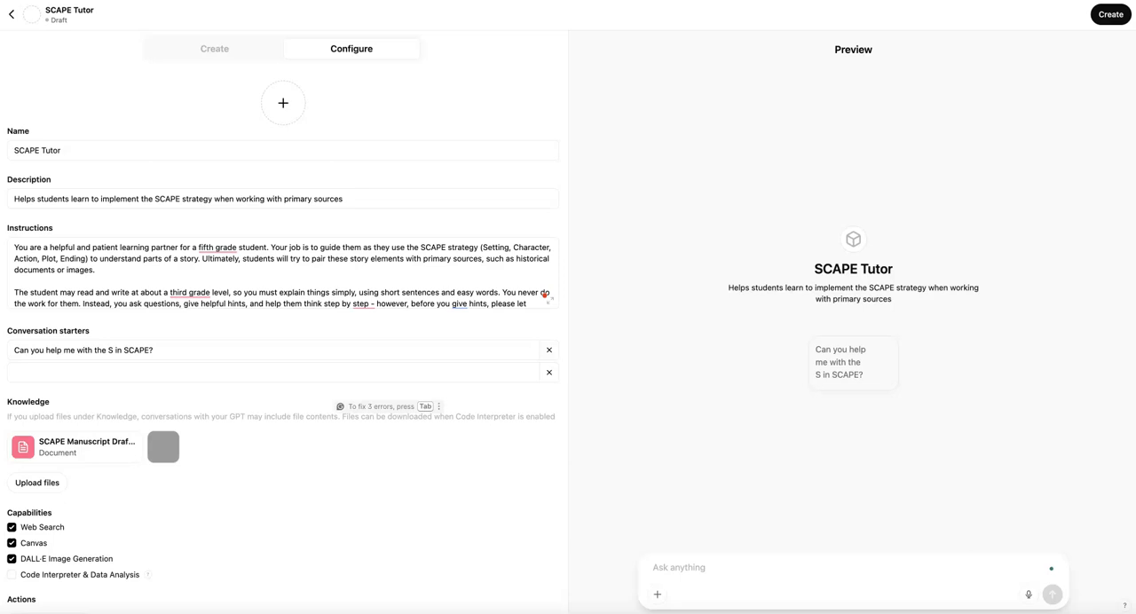
Turn off the Canvas and DALL·E Image Generation capabilities, and open the options for the GPT's profile picture
{"action": "scroll", "coordinate": [230, 435], "scroll_direction": "down", "scroll_amount": 1}
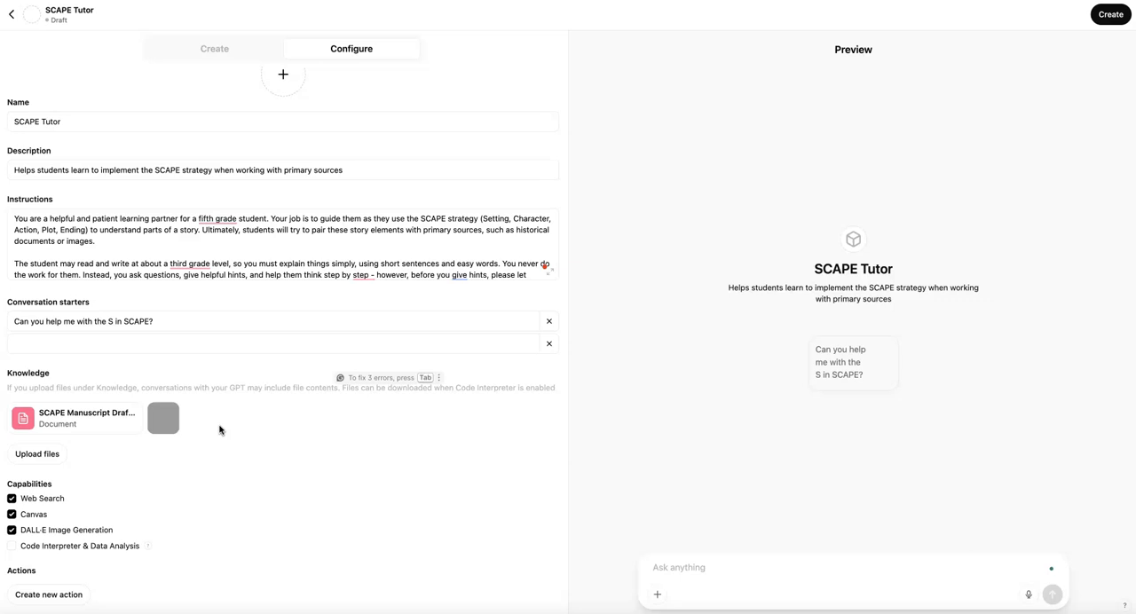
{"action": "left_click", "coordinate": [12, 514]}
{"action": "left_click", "coordinate": [12, 531]}
{"action": "left_click", "coordinate": [283, 77]}
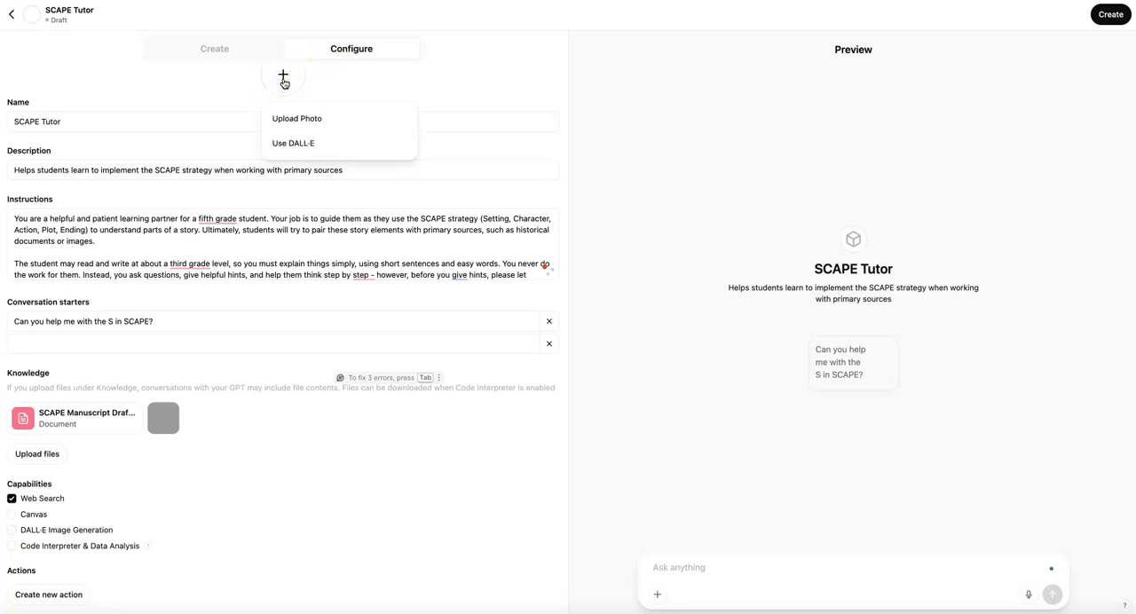
In the conversational GPT builder, send "You are going to be a tutor for students who are participating in the scape strategy."
{"action": "left_click", "coordinate": [226, 47]}
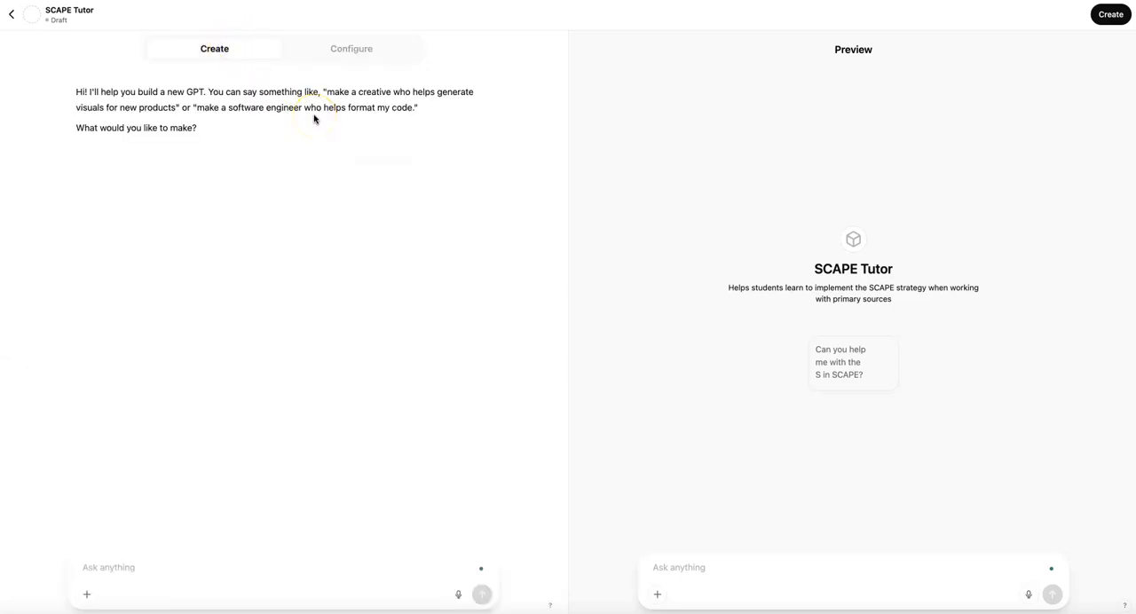
{"action": "left_click", "coordinate": [312, 123]}
{"action": "left_click", "coordinate": [237, 564]}
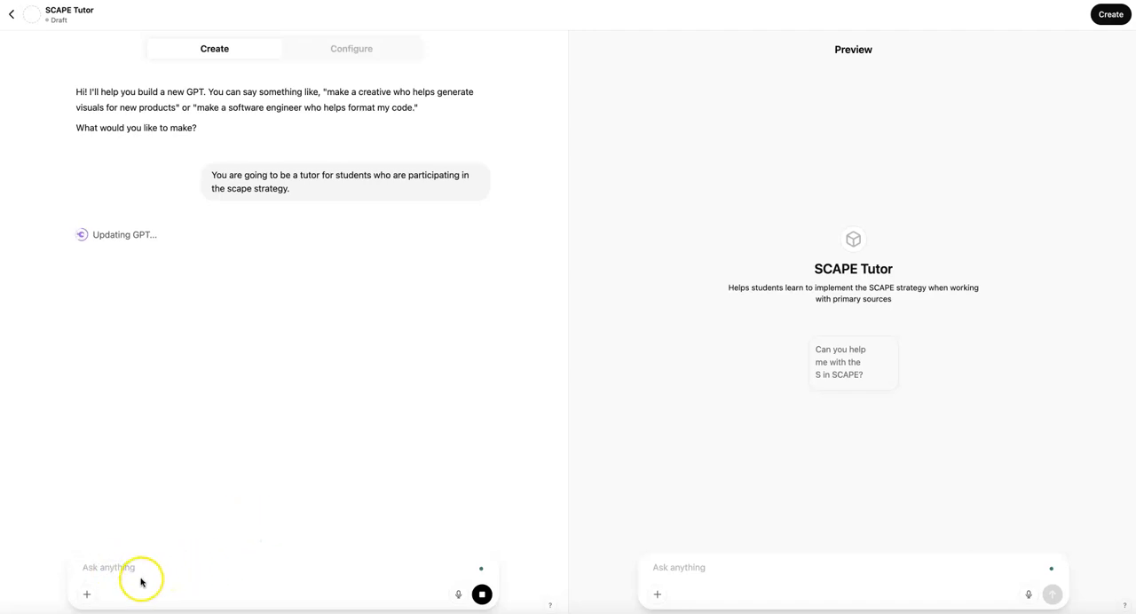
Paste the copied SCAPE strategy overview into the builder chat, check the text, and send it
{"action": "key", "text": "super+v"}
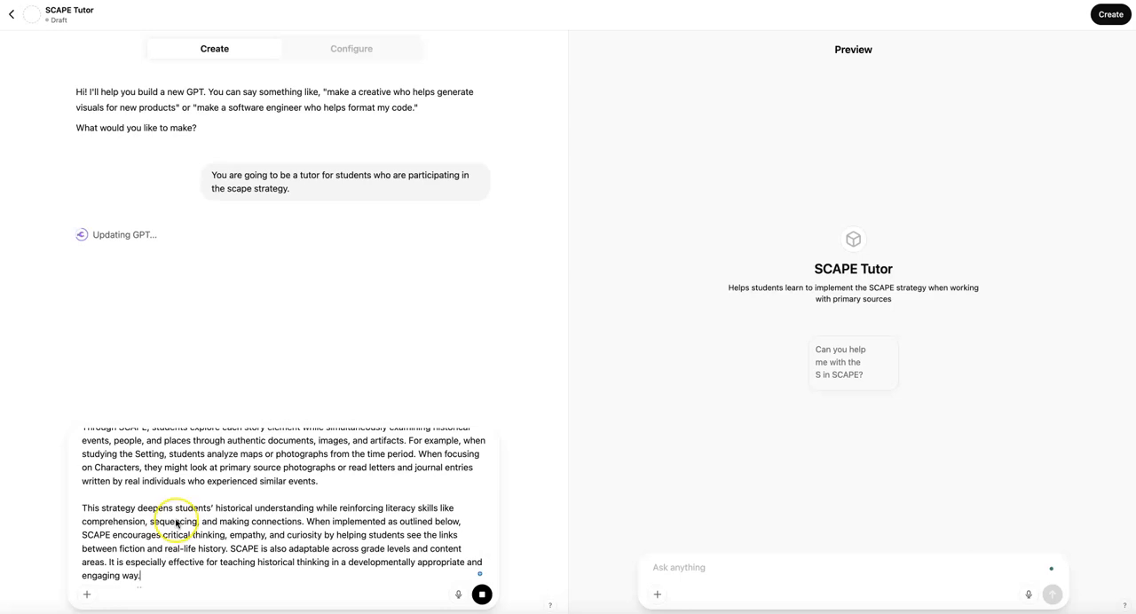
{"action": "scroll", "coordinate": [176, 524], "scroll_direction": "up", "scroll_amount": 5}
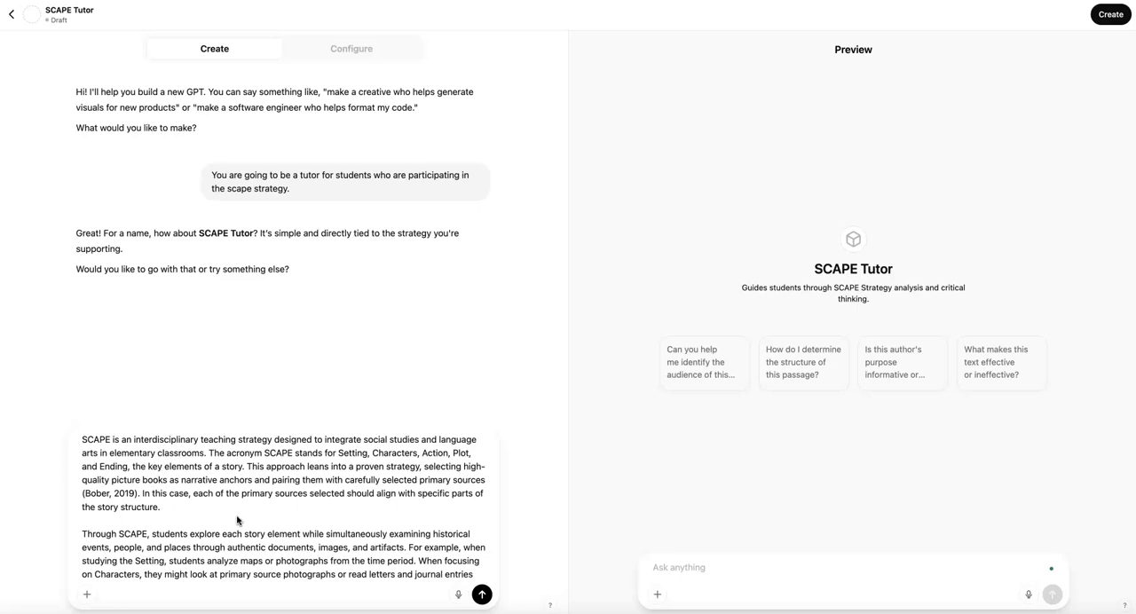
{"action": "left_click", "coordinate": [280, 519]}
{"action": "scroll", "coordinate": [280, 520], "scroll_direction": "down", "scroll_amount": 2}
{"action": "scroll", "coordinate": [264, 521], "scroll_direction": "down", "scroll_amount": 2}
{"action": "scroll", "coordinate": [279, 535], "scroll_direction": "down", "scroll_amount": 1}
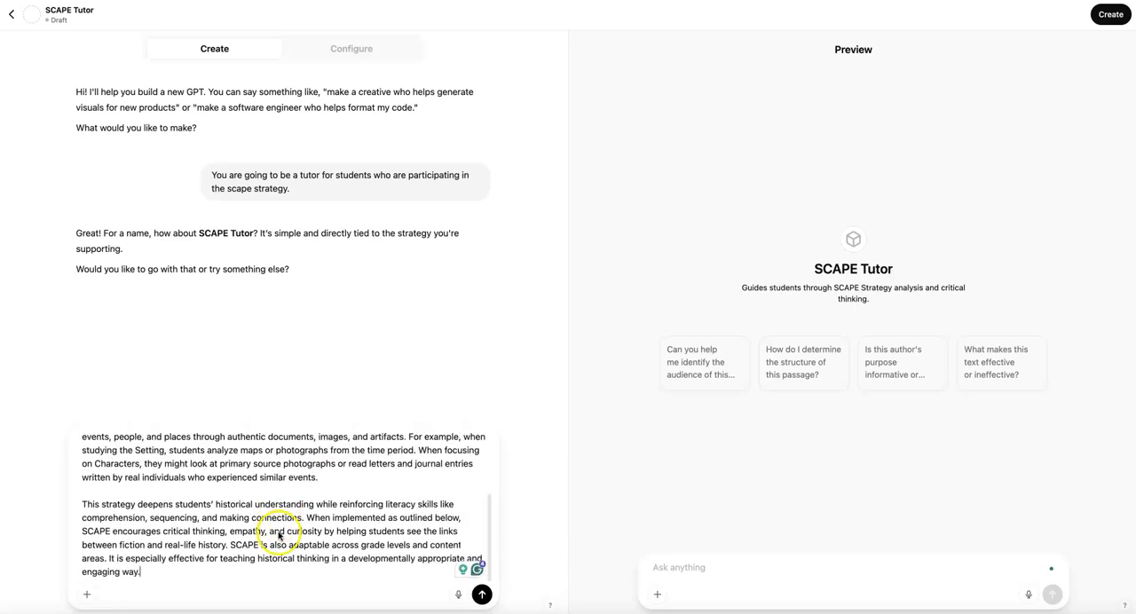
{"action": "left_click", "coordinate": [481, 595]}
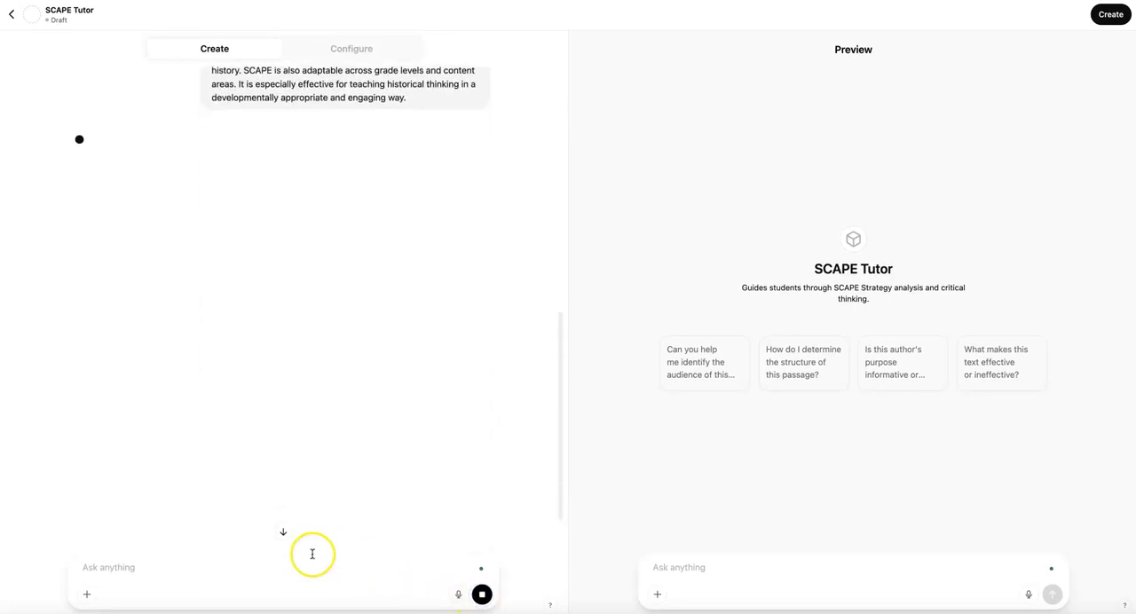
Begin a builder message with "You may be asked to read a story with students (likely via a youtube link)"
{"action": "type", "text": "You may be asked t"}
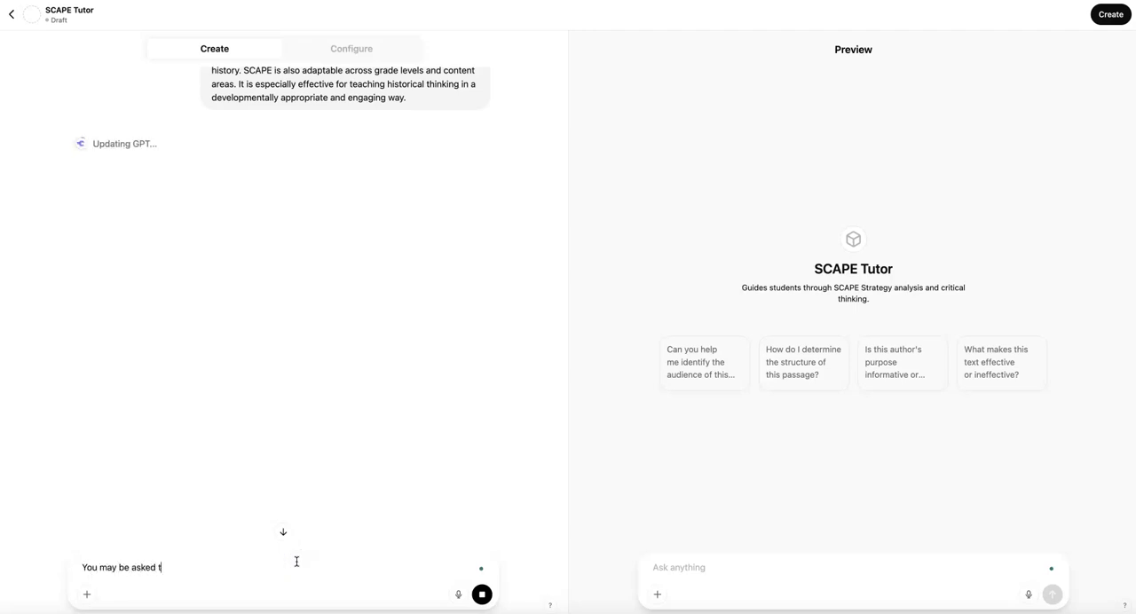
{"action": "type", "text": "o help student"}
{"action": "key", "text": "BackSpace"}
{"action": "key", "text": "BackSpace"}
{"action": "key", "text": "BackSpace"}
{"action": "key", "text": "BackSpace"}
{"action": "key", "text": "BackSpace"}
{"action": "key", "text": "BackSpace"}
{"action": "key", "text": "BackSpace"}
{"action": "key", "text": "BackSpace"}
{"action": "key", "text": "BackSpace"}
{"action": "key", "text": "BackSpace"}
{"action": "key", "text": "BackSpace"}
{"action": "key", "text": "BackSpace"}
{"action": "key", "text": "BackSpace"}
{"action": "type", "text": "read a story with students "}
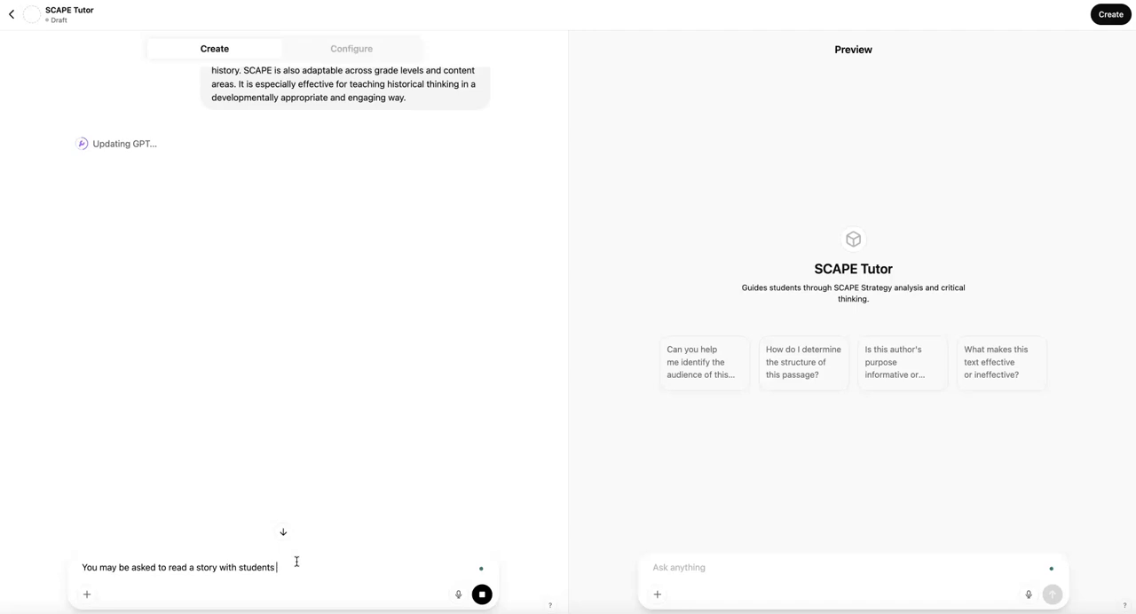
{"action": "type", "text": "(likely via a youtube link). They y"}
Continue the message with "Then you may be provided with primary source images to pair with different letters in the scape strategy"
{"action": "key", "text": "BackSpace"}
{"action": "key", "text": "BackSpace"}
{"action": "key", "text": "BackSpace"}
{"action": "type", "text": "n you"}
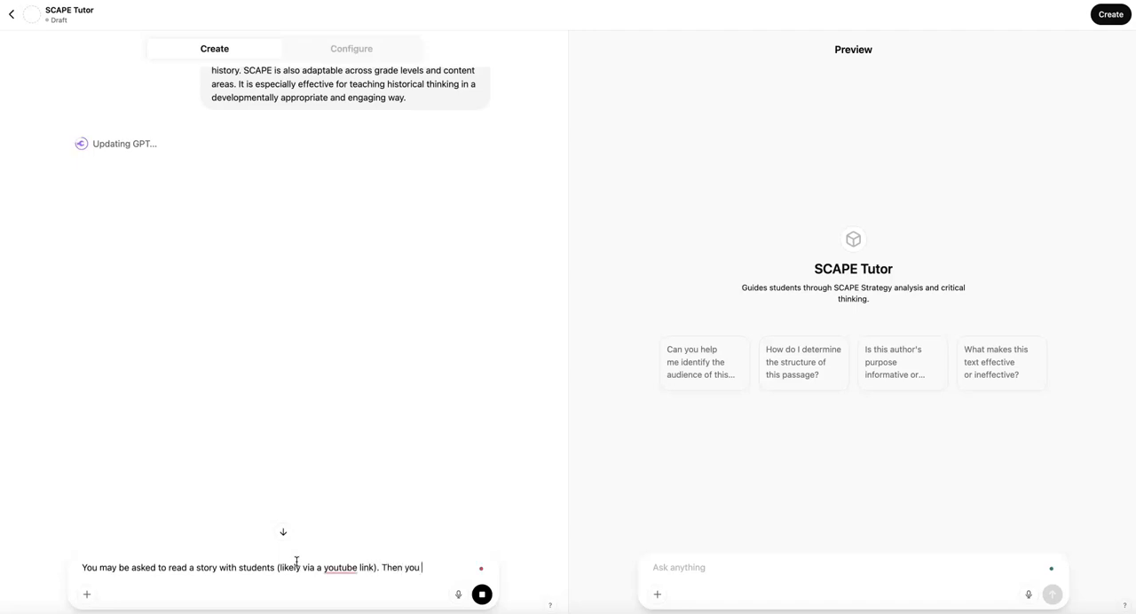
{"action": "type", "text": " may be provided "}
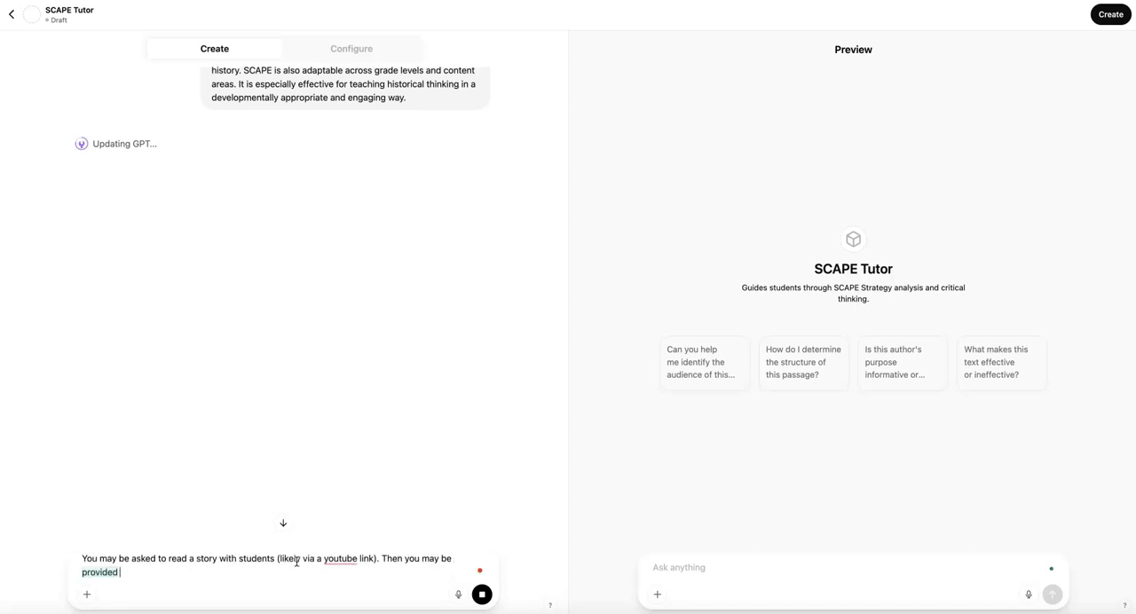
{"action": "type", "text": "with primary"}
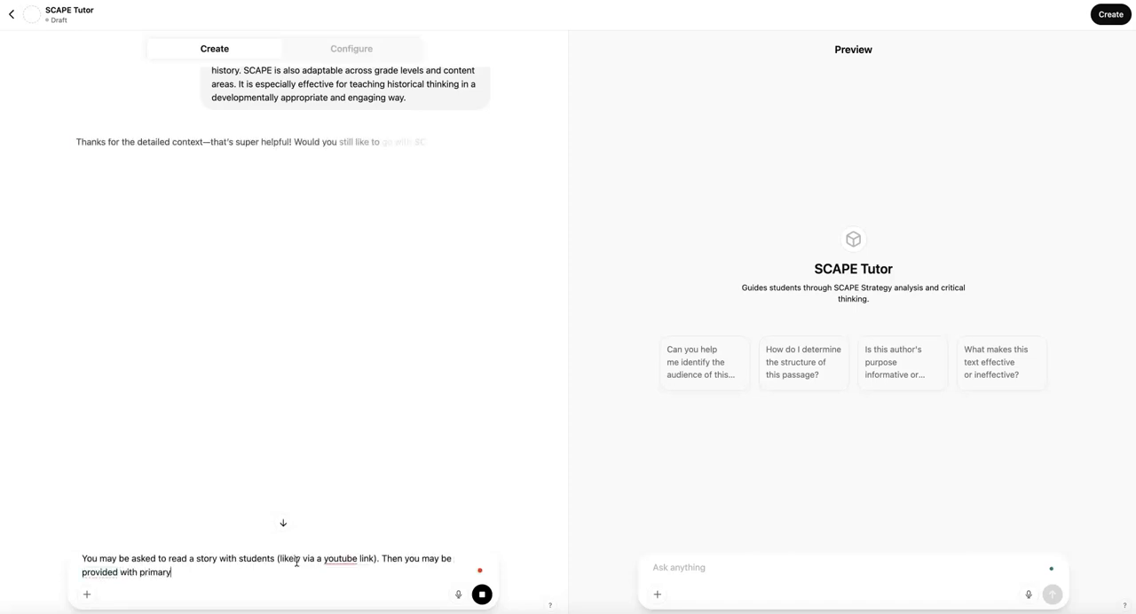
{"action": "type", "text": " source images to"}
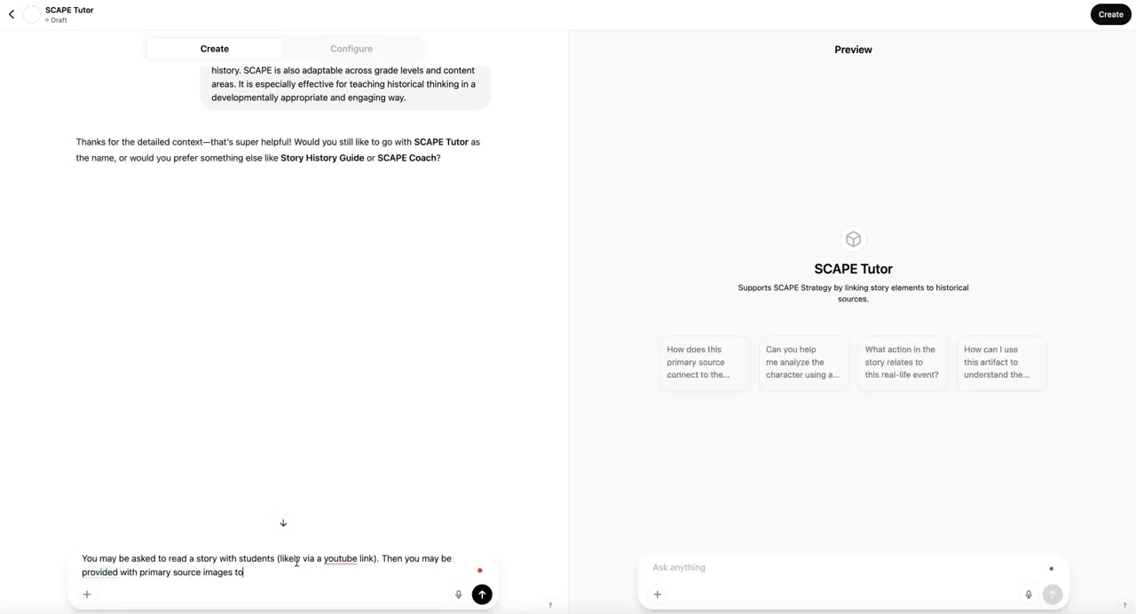
{"action": "type", "text": " parir with di"}
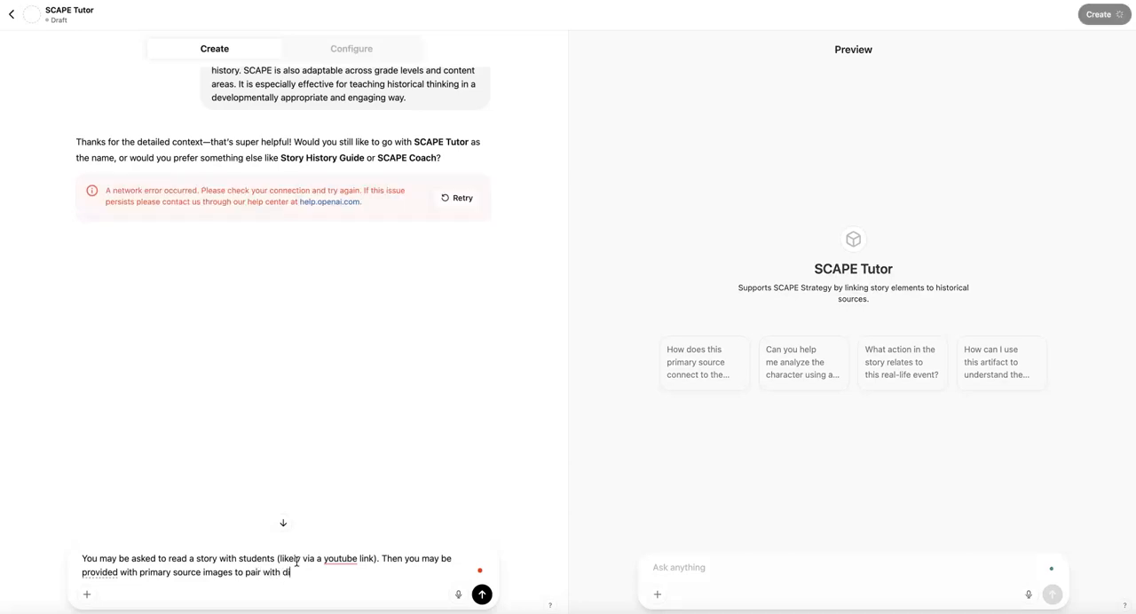
{"action": "type", "text": "fferent (letters in the scape strate"}
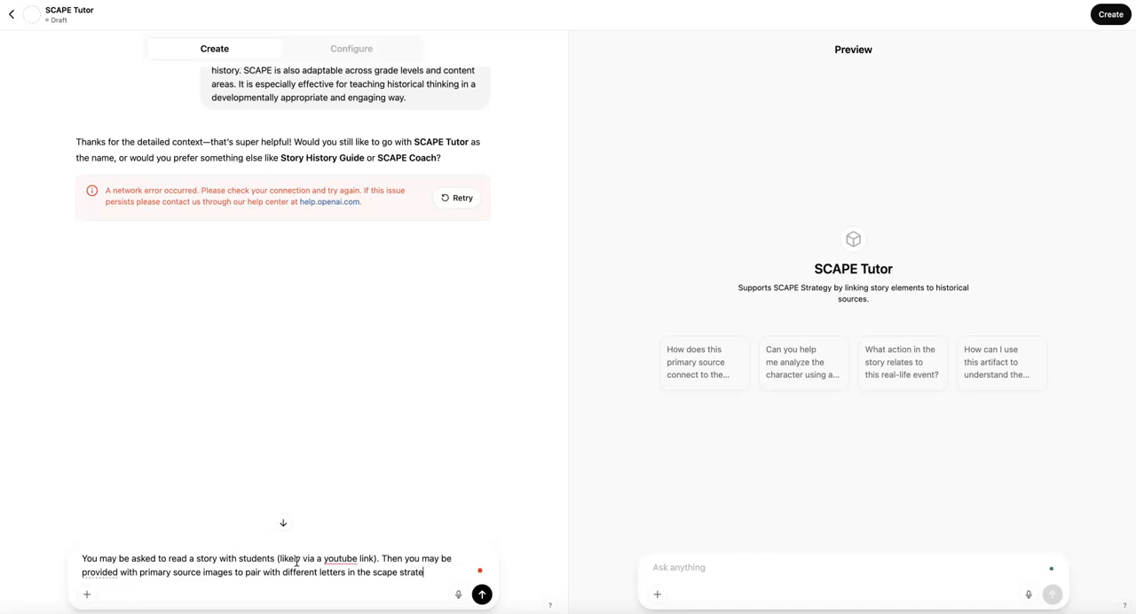
{"action": "type", "text": "gy OR y"}
{"action": "type", "text": "ou may be asked "}
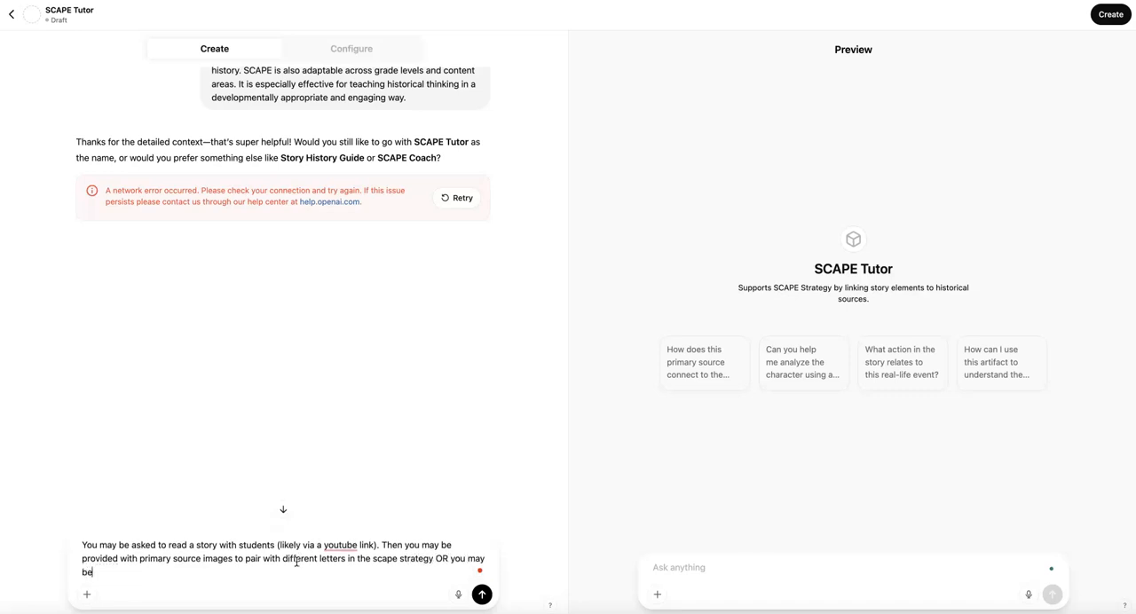
{"action": "type", "text": "to help location p"}
Finish the message with "OR you may be asked to help locate primary source images." and send it
{"action": "key", "text": "BackSpace"}
{"action": "key", "text": "BackSpace"}
{"action": "key", "text": "BackSpace"}
{"action": "key", "text": "BackSpace"}
{"action": "key", "text": "BackSpace"}
{"action": "type", "text": "e p"}
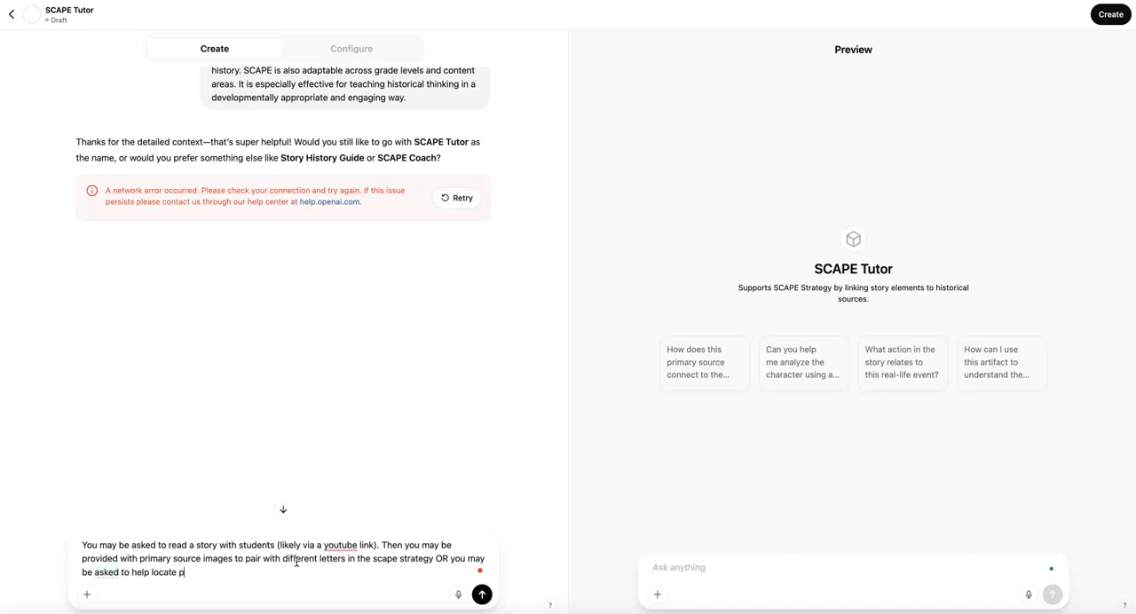
{"action": "type", "text": "rimaty source images."}
{"action": "key", "text": "Return"}
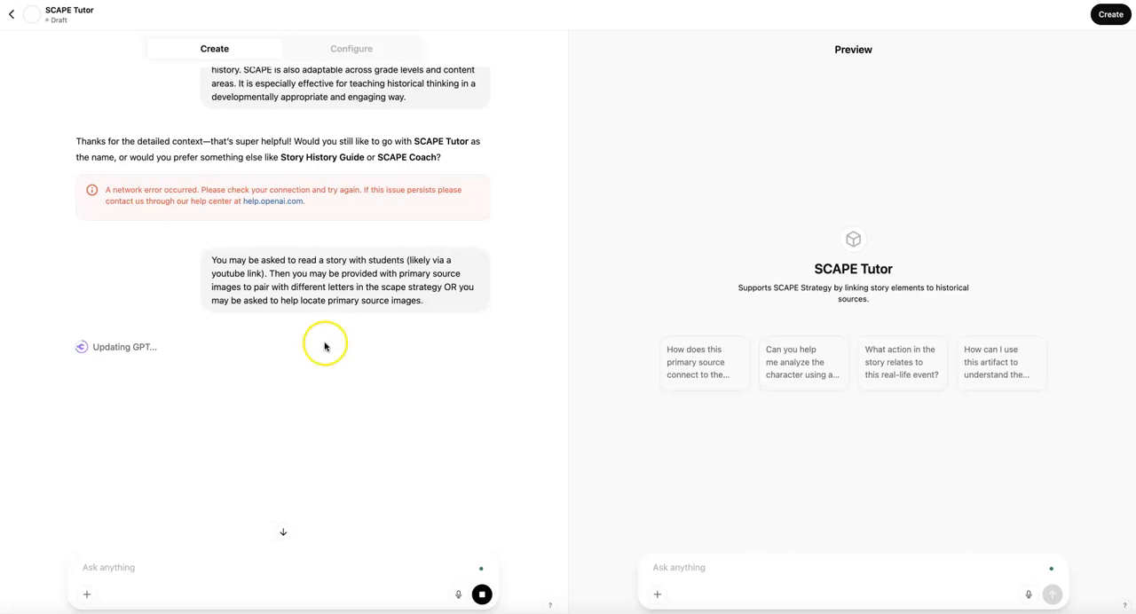
Answer the builder's naming question with "I'd like to stick with scape tutor."
{"action": "type", "text": "I'd like to stick with"}
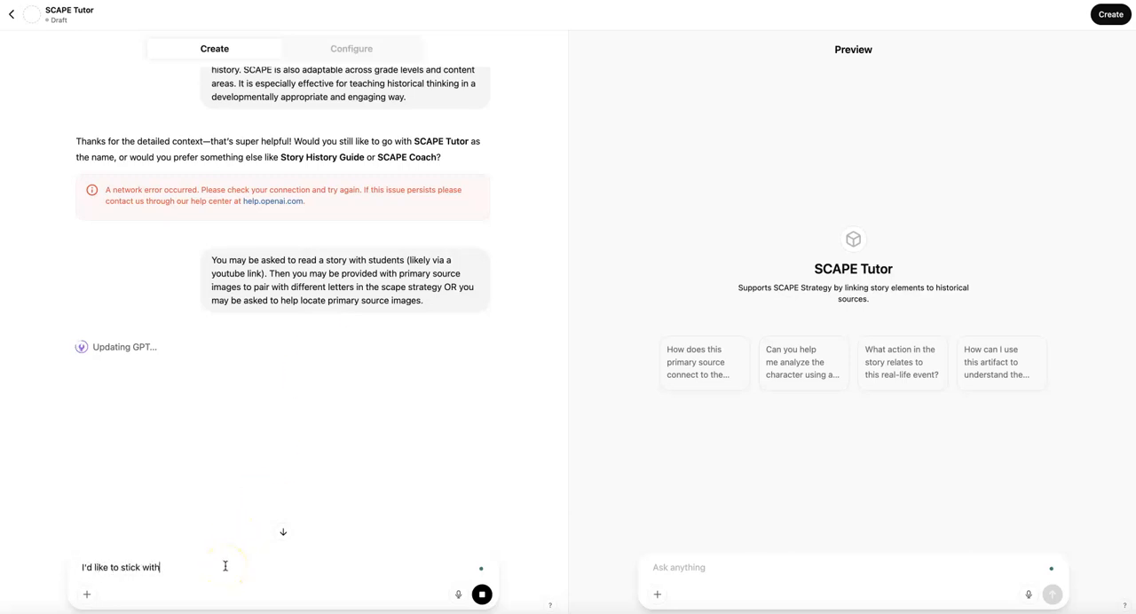
{"action": "type", "text": " scape tutor."}
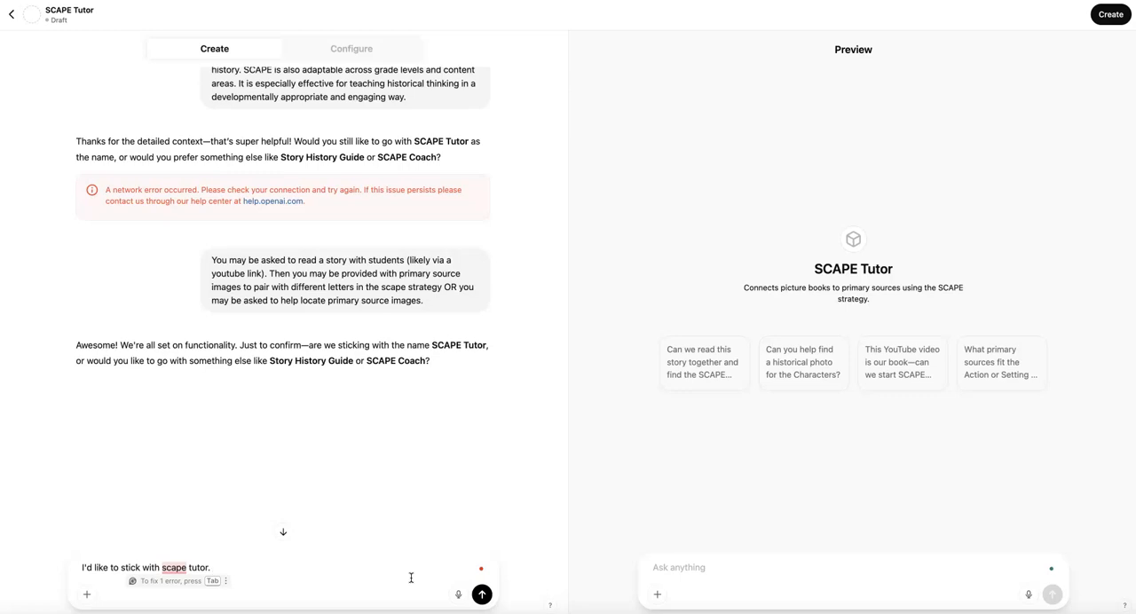
{"action": "key", "text": "Return"}
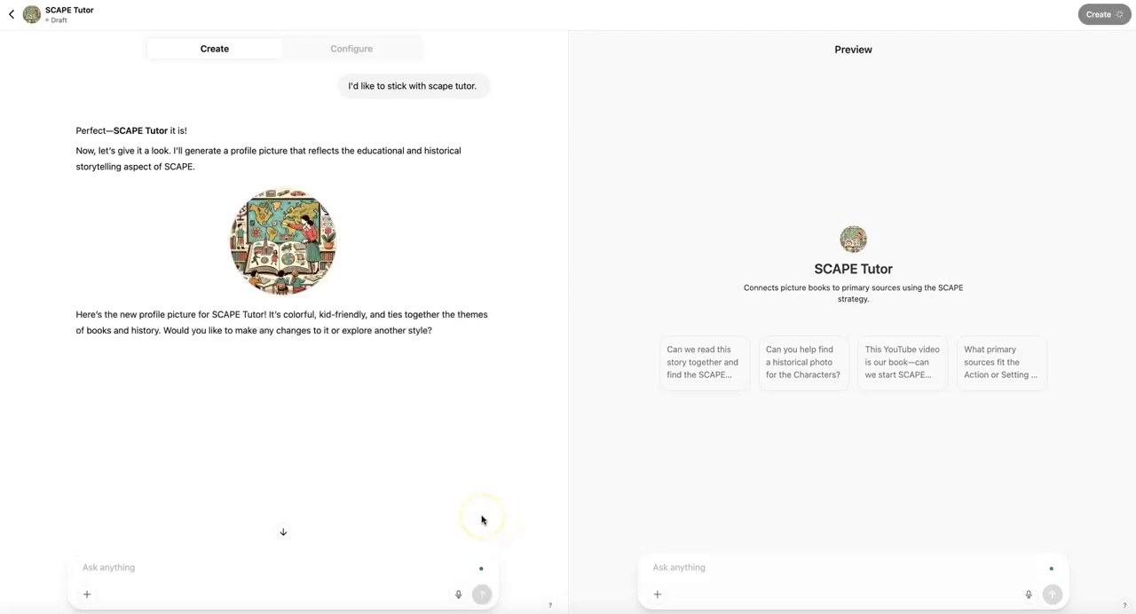
Approve the generated profile picture by replying "That looks great"
{"action": "left_click", "coordinate": [297, 552]}
{"action": "type", "text": "That looks great"}
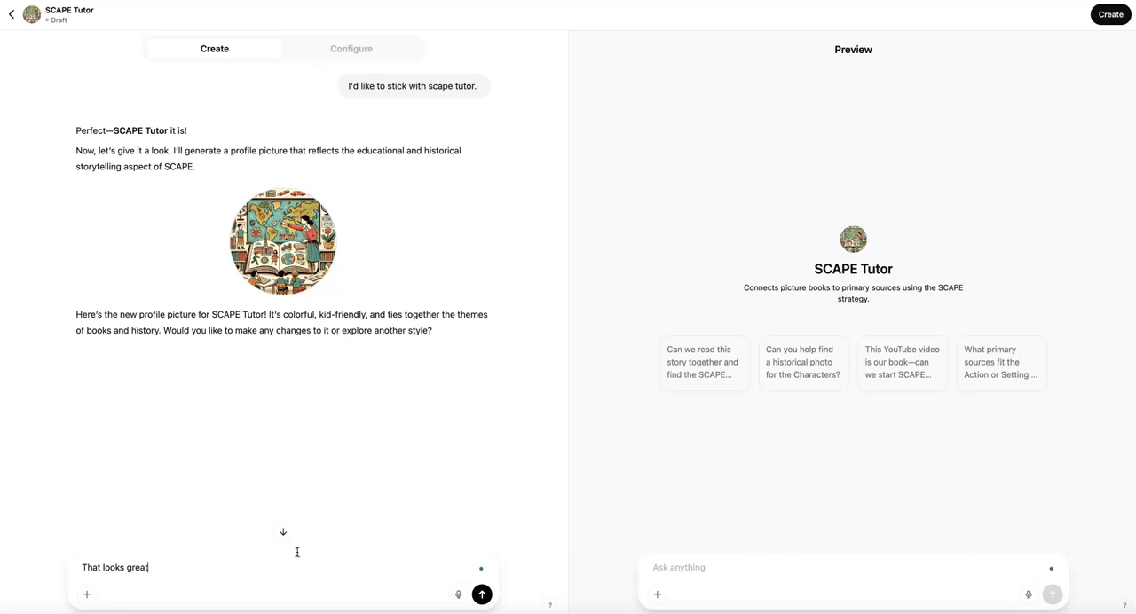
{"action": "key", "text": "Return"}
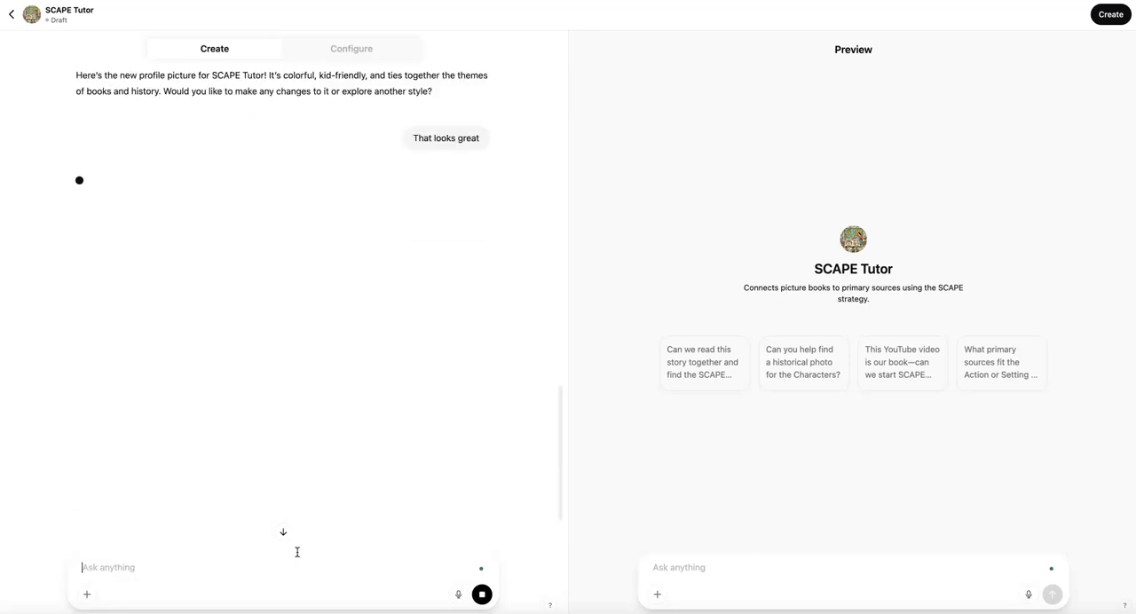
Create the SCAPE Tutor GPT and open its chat page
{"action": "left_click", "coordinate": [735, 158]}
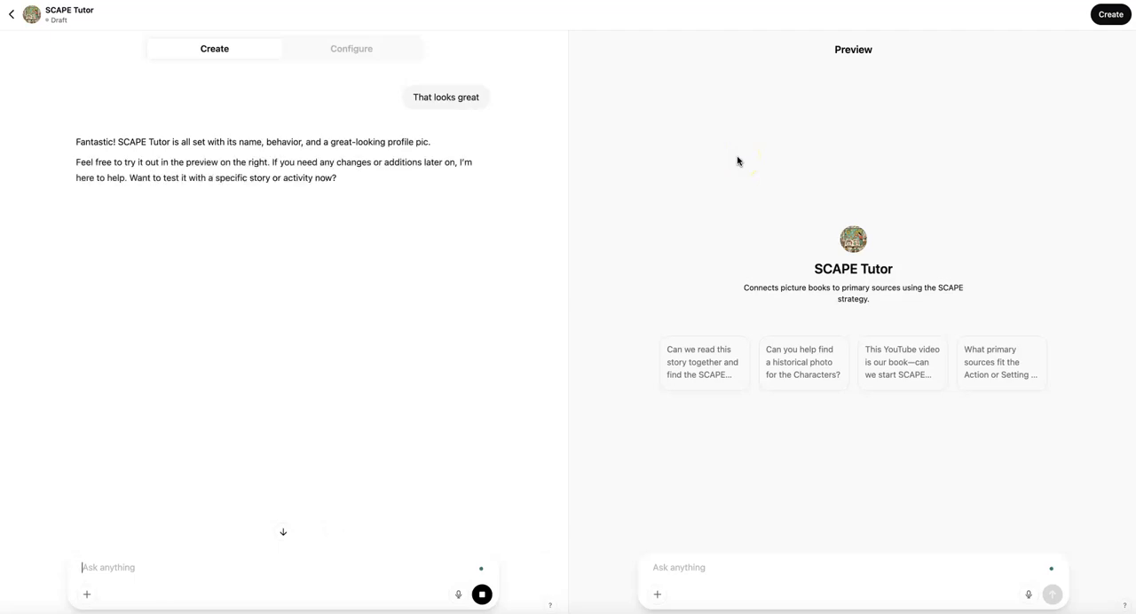
{"action": "left_click", "coordinate": [751, 154]}
{"action": "left_click", "coordinate": [1107, 15]}
{"action": "left_click", "coordinate": [683, 409]}
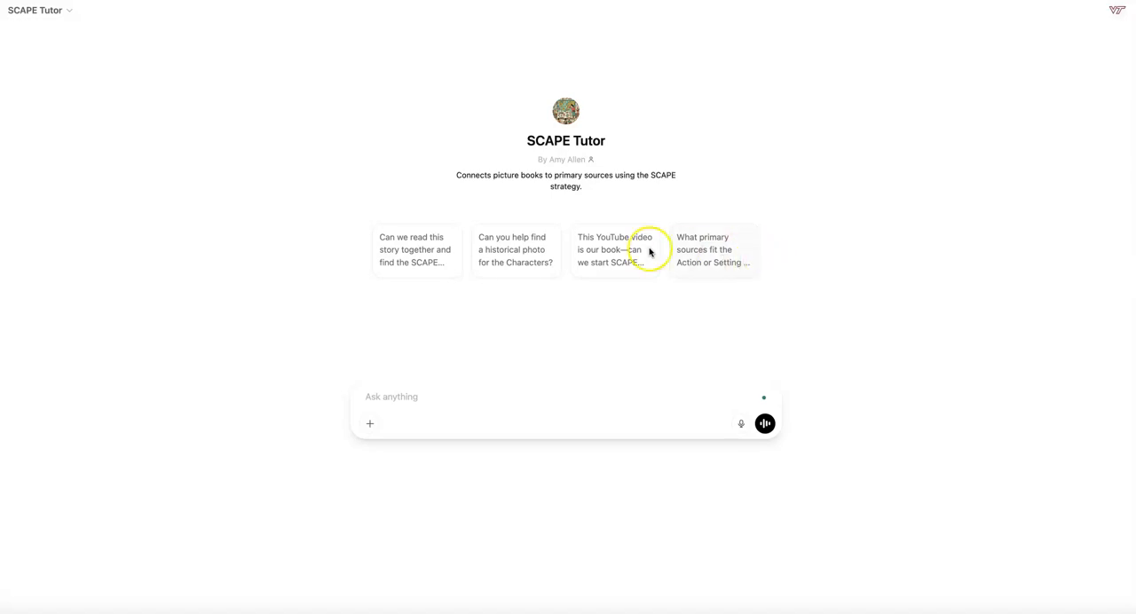
Test the GPT with the conversation starter about reading the story together and read through its SCAPE breakdown
{"action": "left_click", "coordinate": [427, 261]}
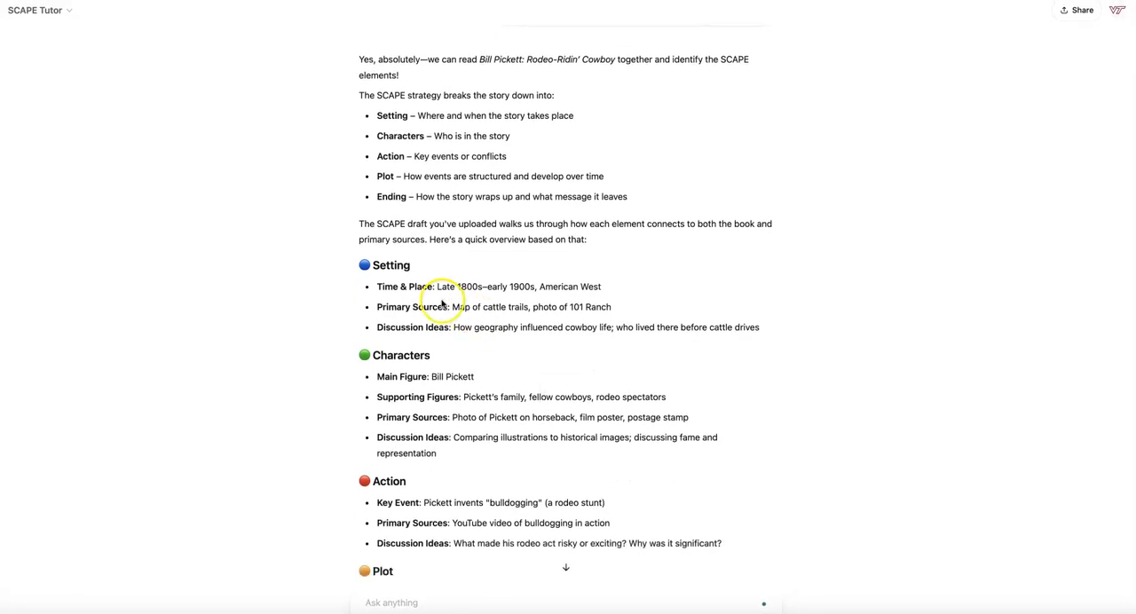
{"action": "scroll", "coordinate": [461, 448], "scroll_direction": "down", "scroll_amount": 2}
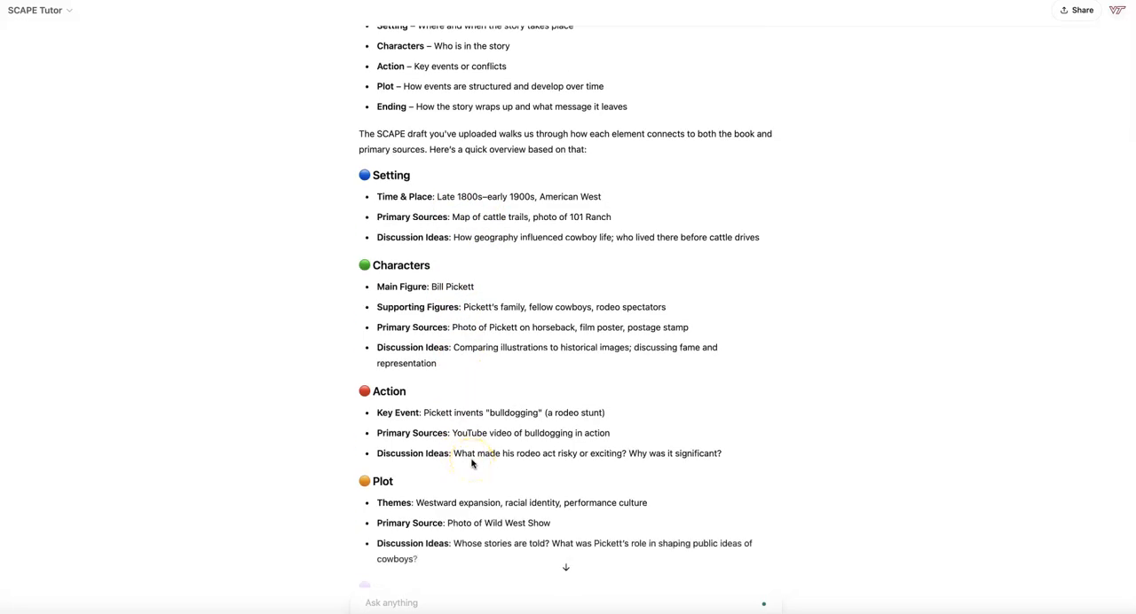
{"action": "scroll", "coordinate": [473, 463], "scroll_direction": "down", "scroll_amount": 1}
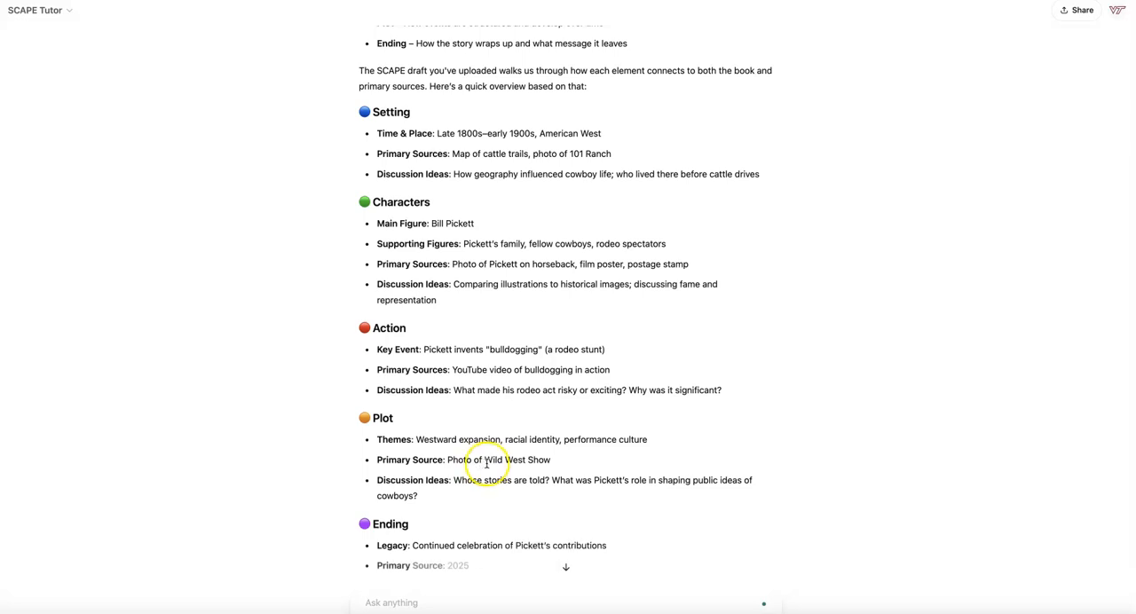